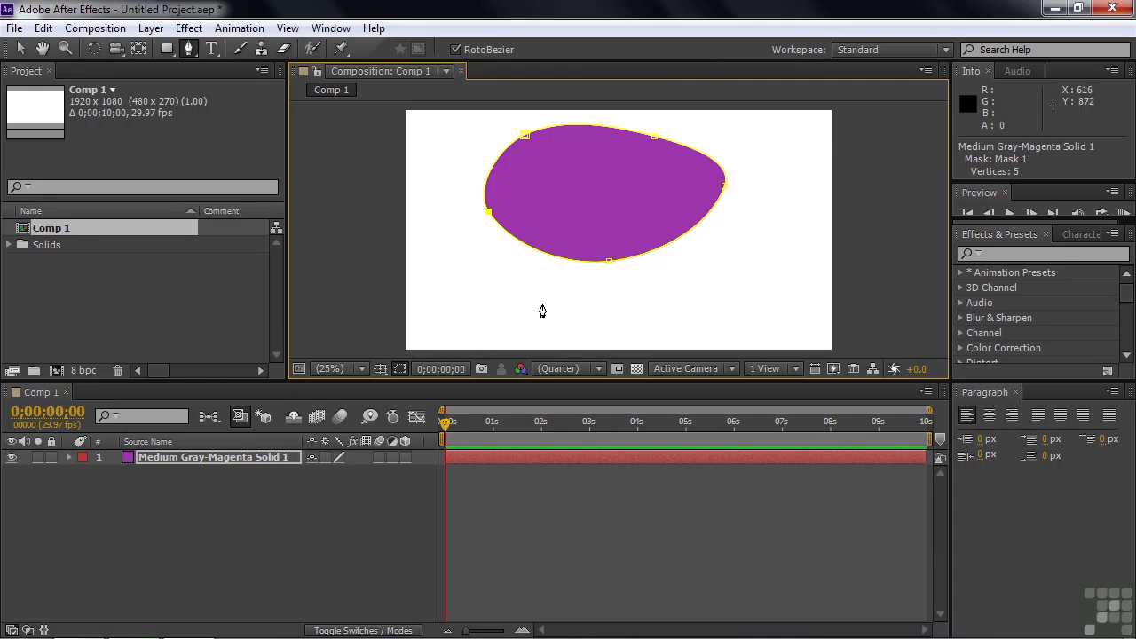
Hide the Medium Gray-Magenta Solid 1 layer and draw a closed, irregular RotoBezier shape with two leg-like notches on a new shape layer.
click(180, 489)
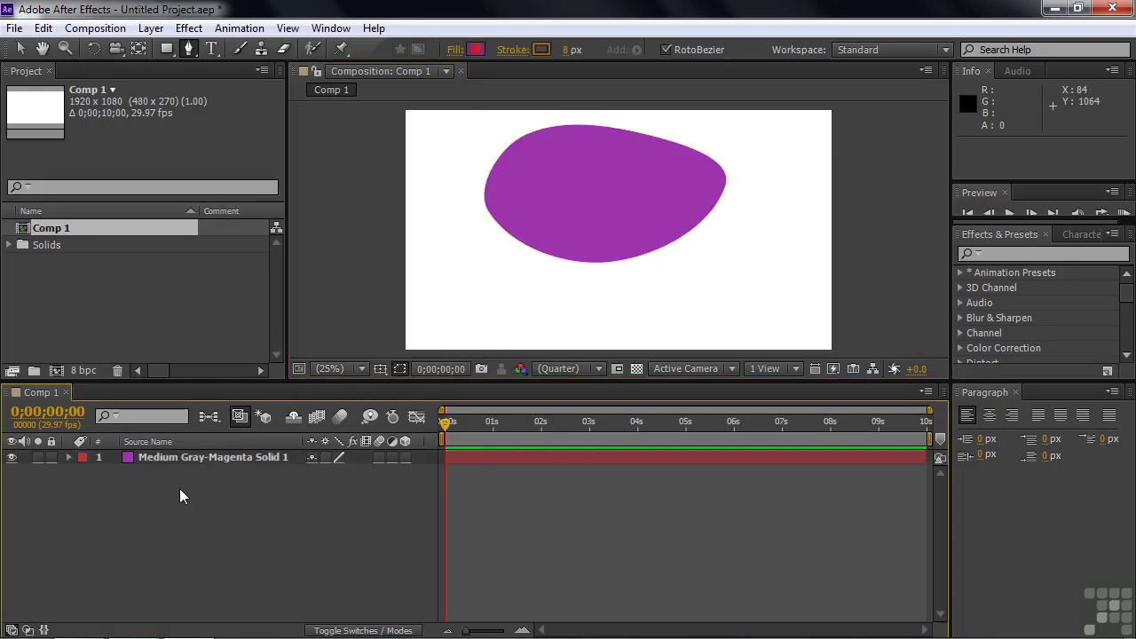
click(12, 458)
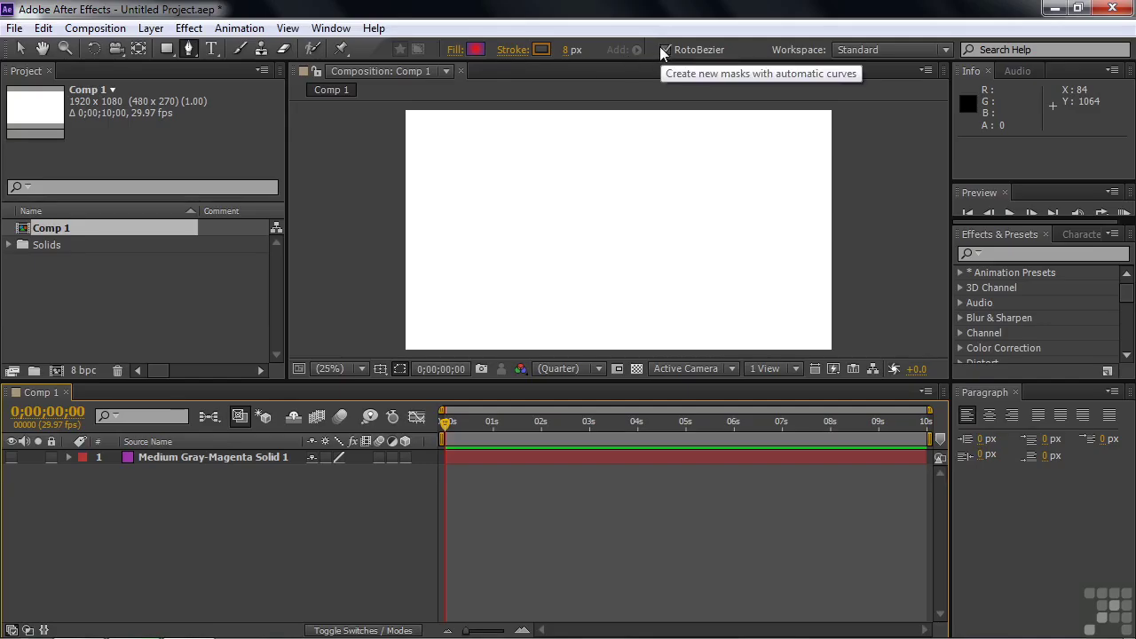
click(463, 213)
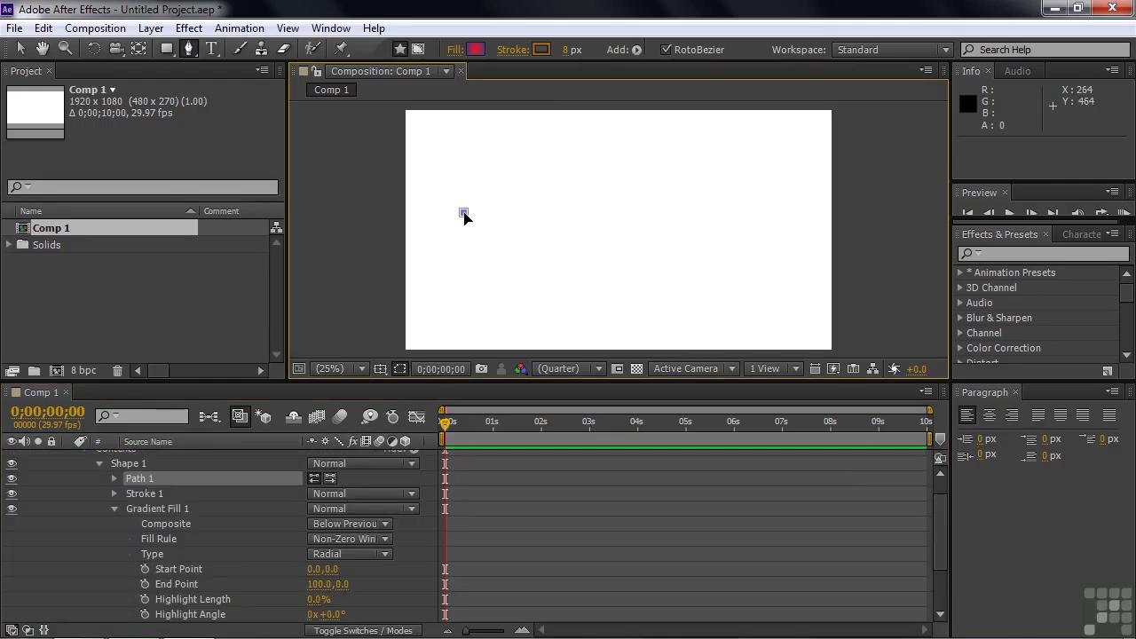
drag(941, 549, 929, 485)
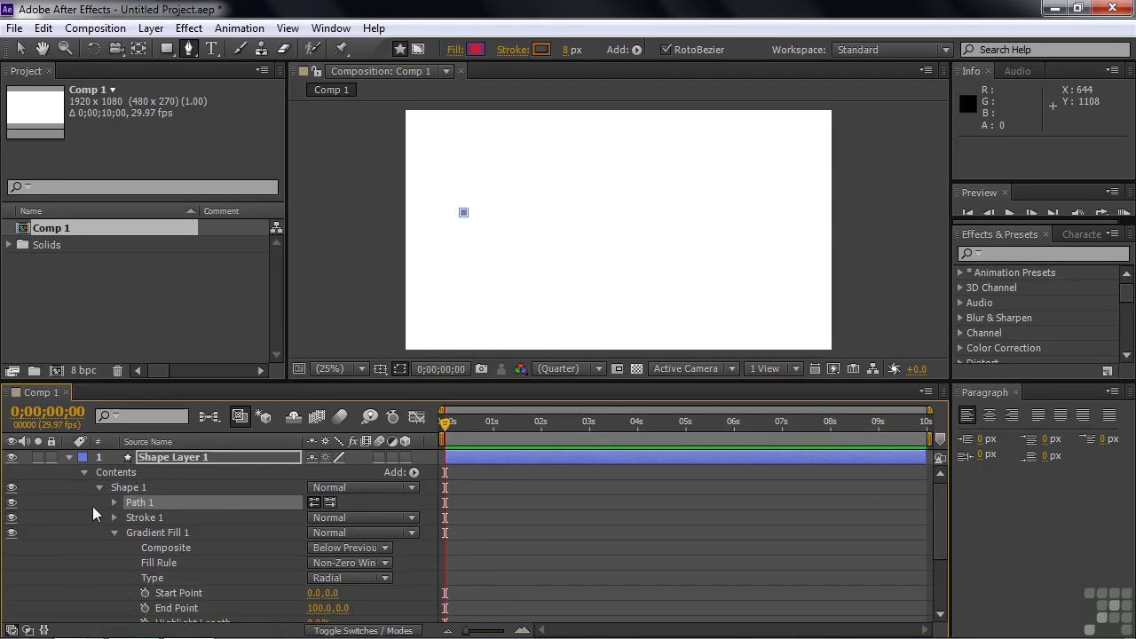
click(69, 457)
click(506, 156)
click(574, 186)
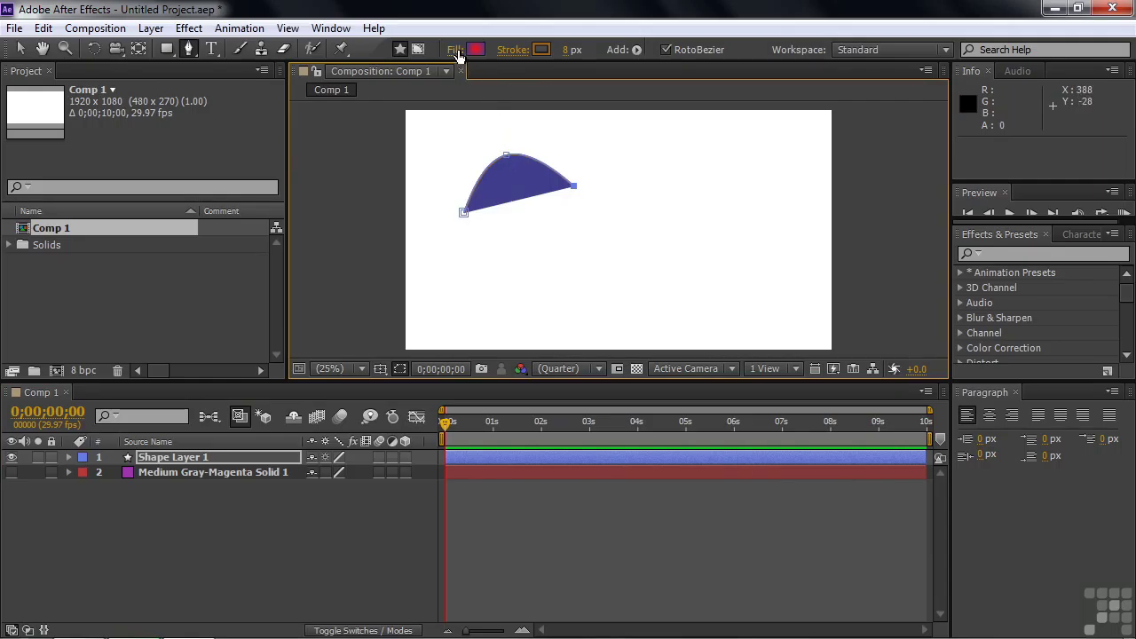
click(717, 269)
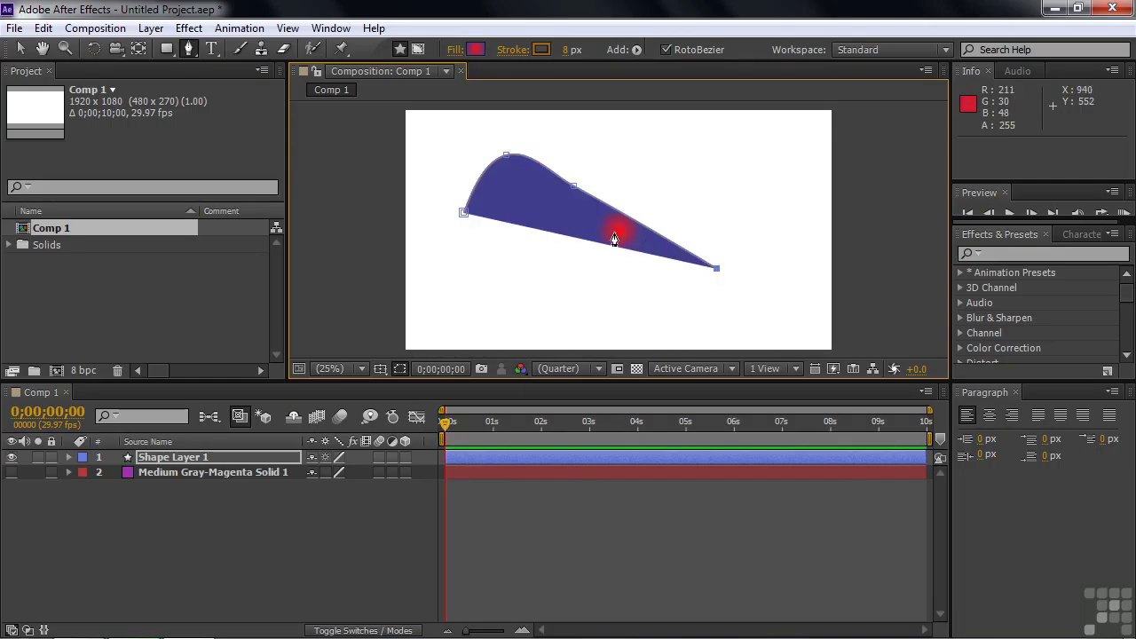
drag(526, 306, 528, 343)
click(552, 245)
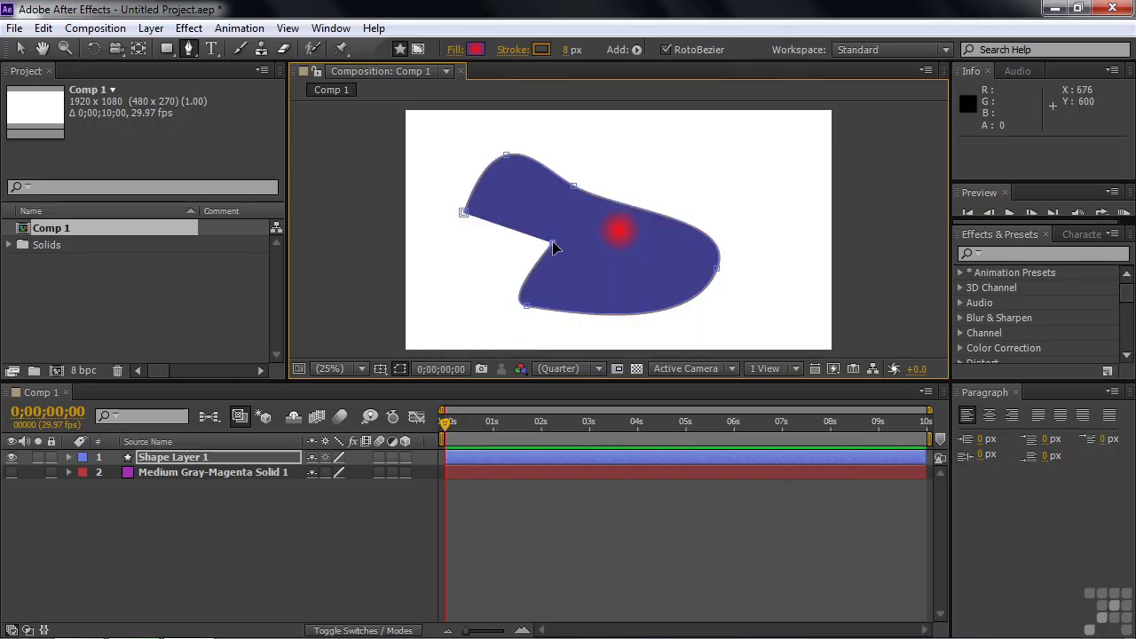
drag(474, 284, 511, 222)
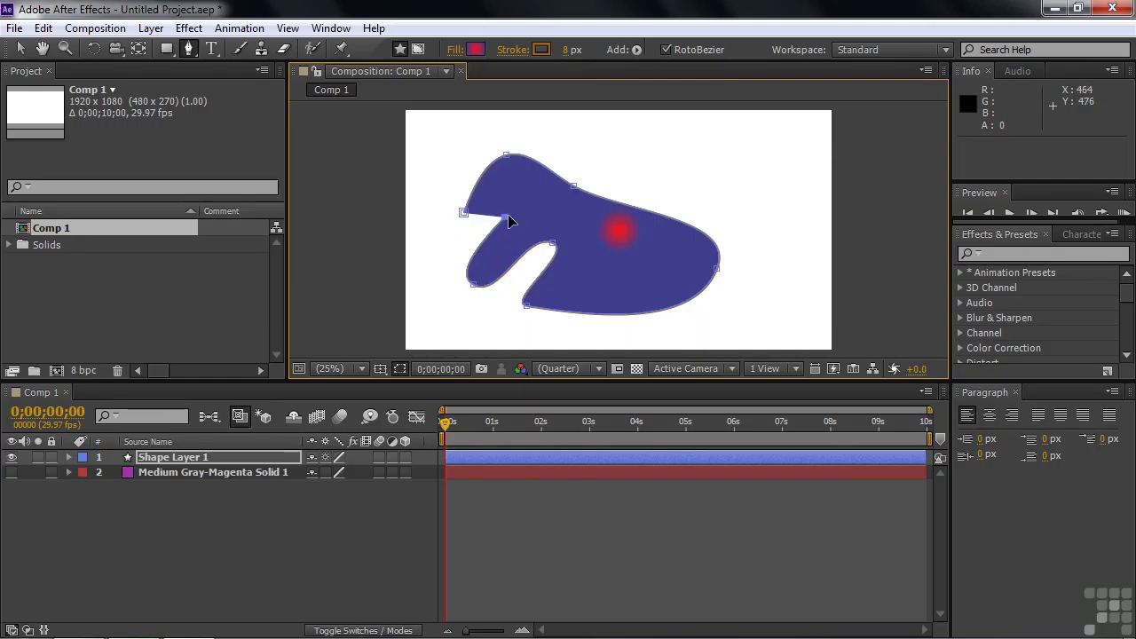
click(462, 215)
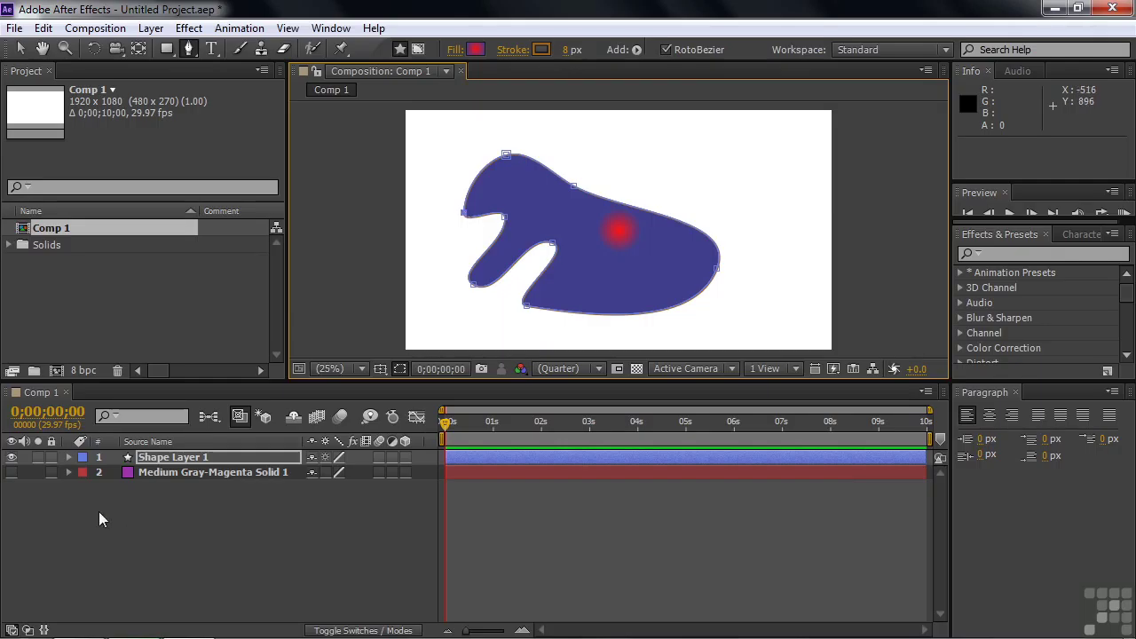
Expand the contents of Shape Layer 1 down to the Path property of Path 1, with Gradient Fill 1 collapsed.
click(69, 457)
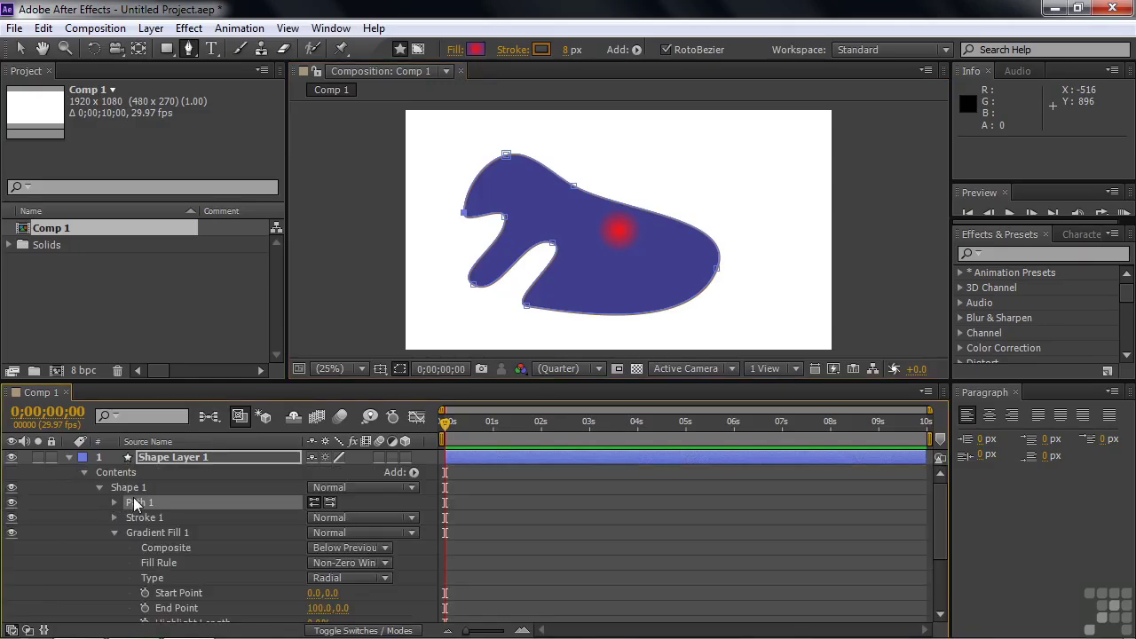
click(114, 534)
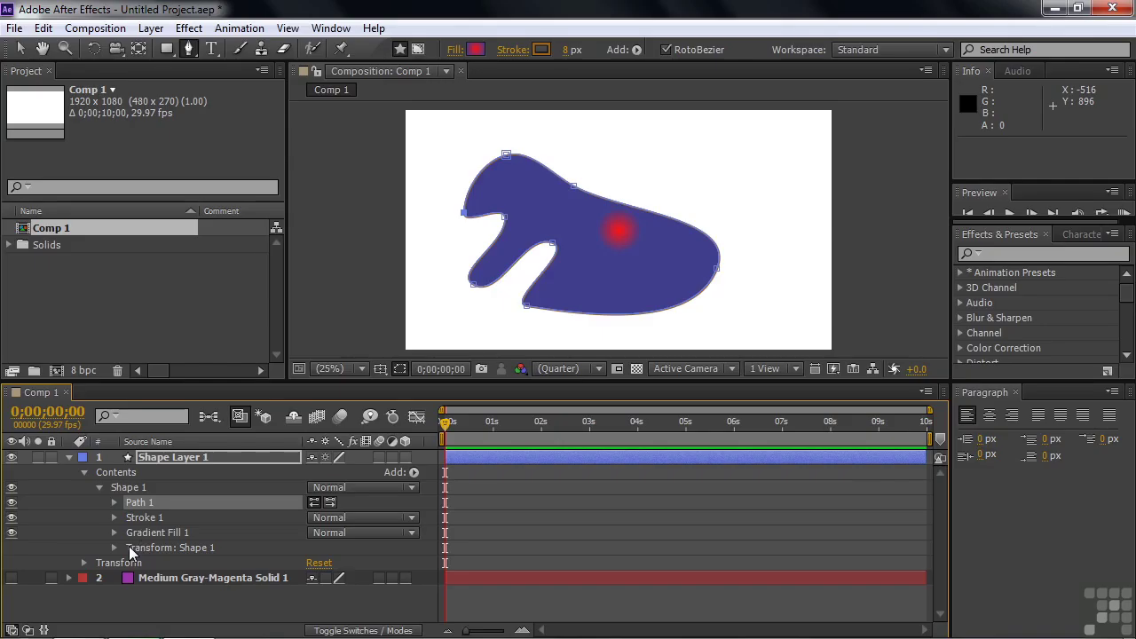
click(114, 502)
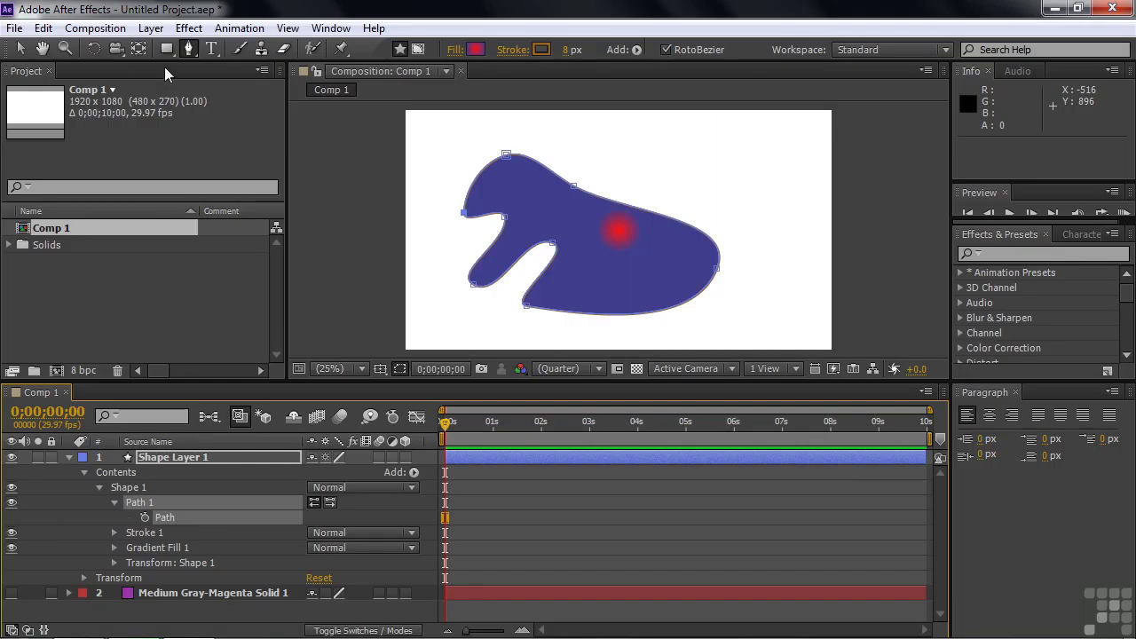
Add a small ellipse about 136 by 112 px to Shape Layer 1 near the composition's lower-left corner and expand its path properties.
drag(175, 55, 210, 83)
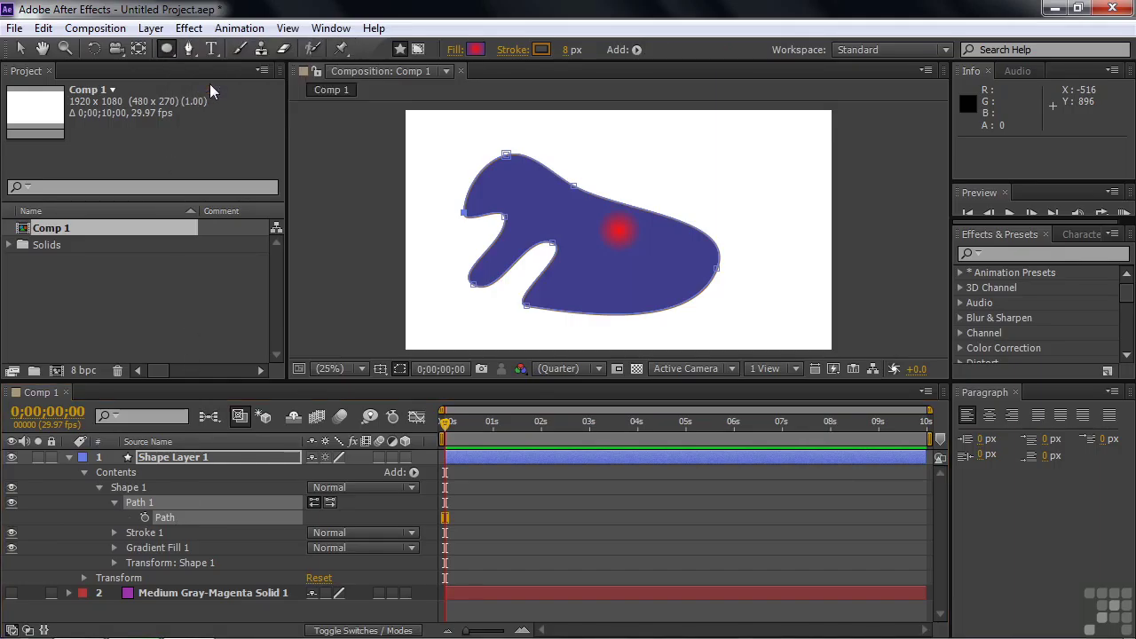
click(160, 460)
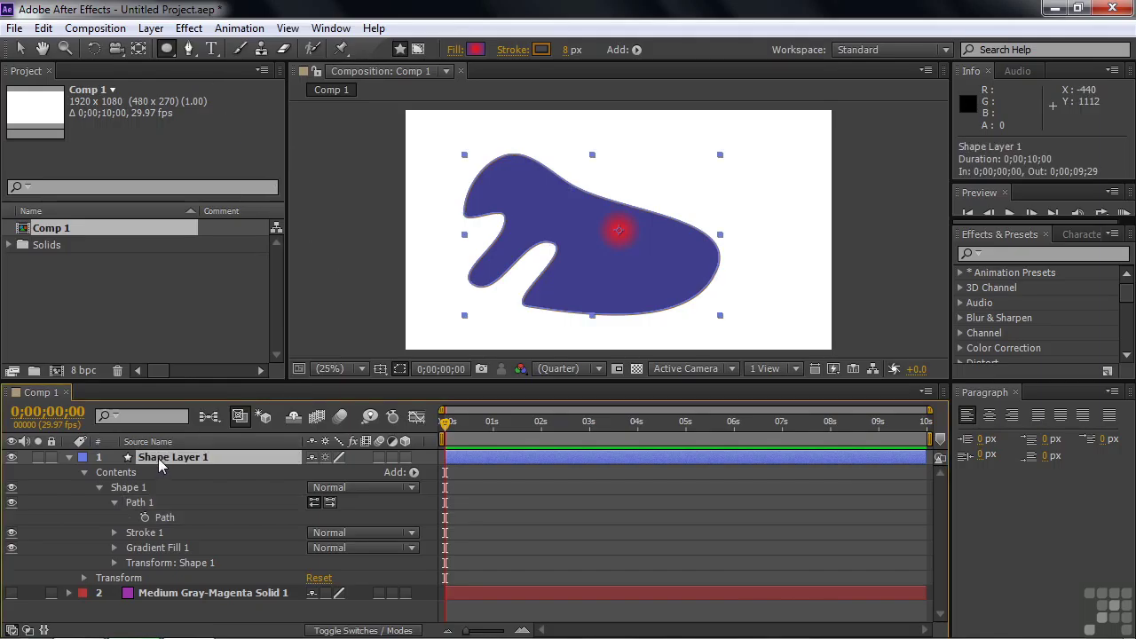
drag(430, 316, 459, 341)
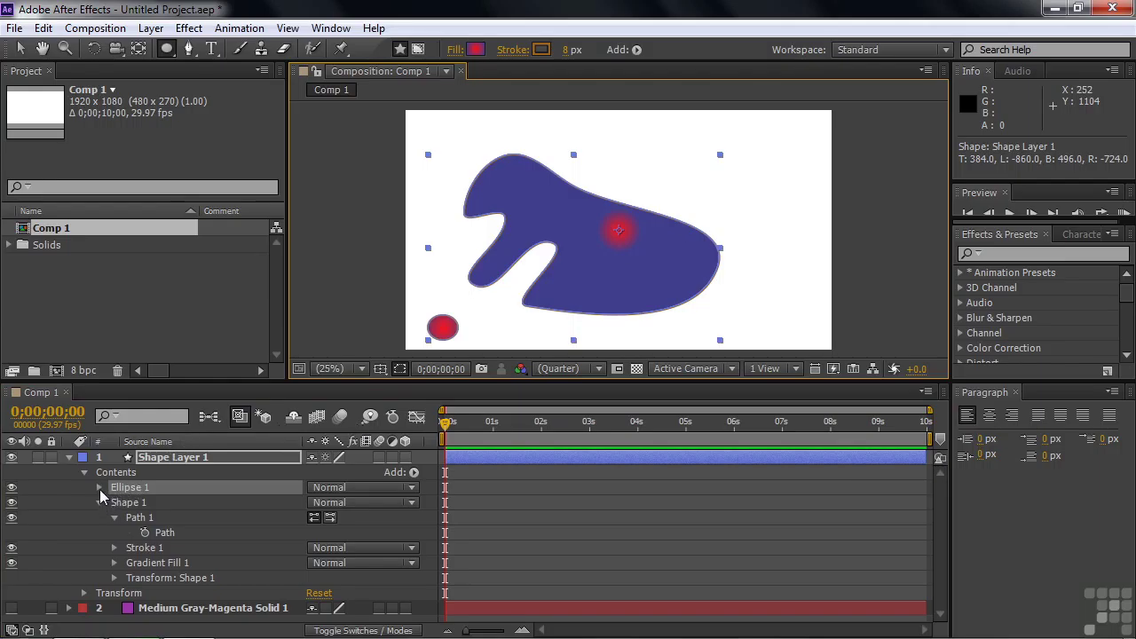
click(99, 489)
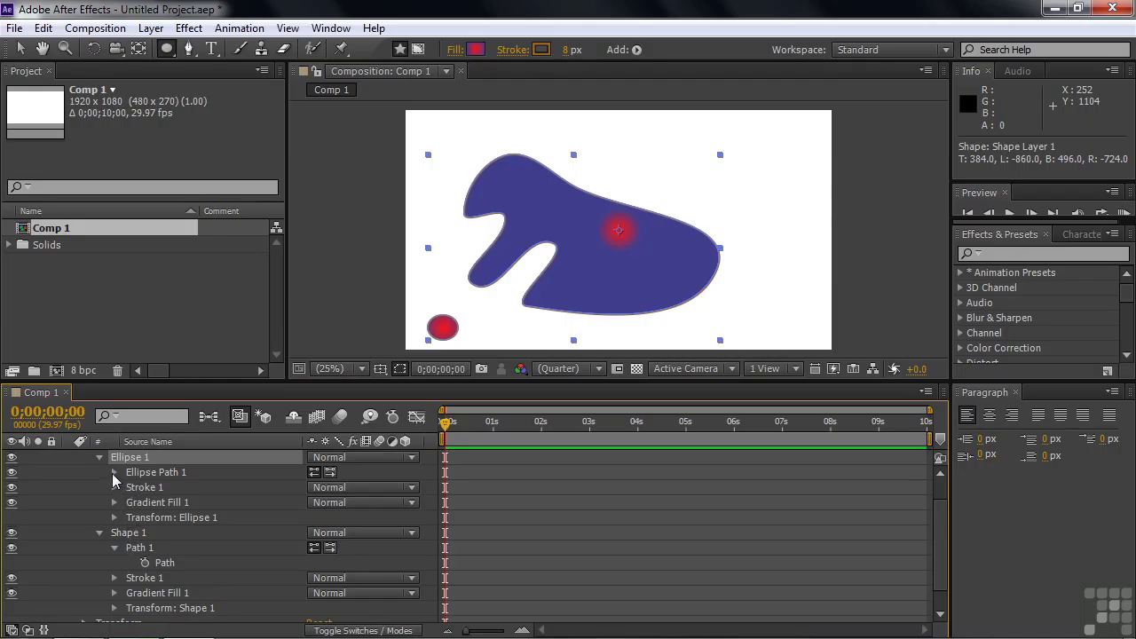
click(114, 473)
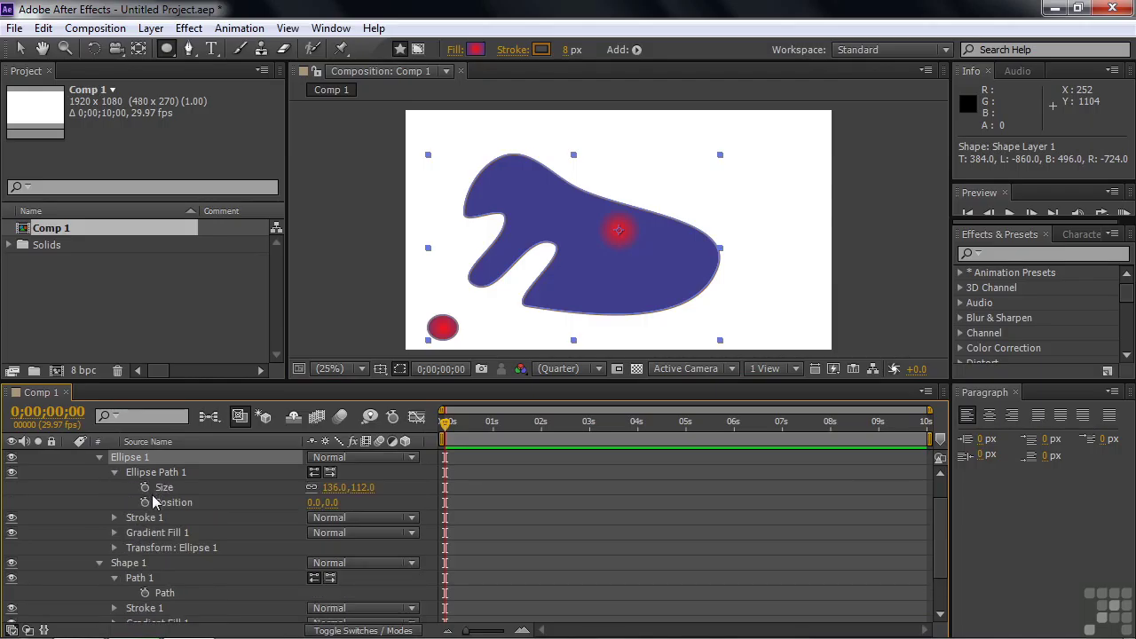
Keyframe the Path property of Shape 1 at 0;00;00;00 and move the current time to 0;00;03;03.
click(157, 594)
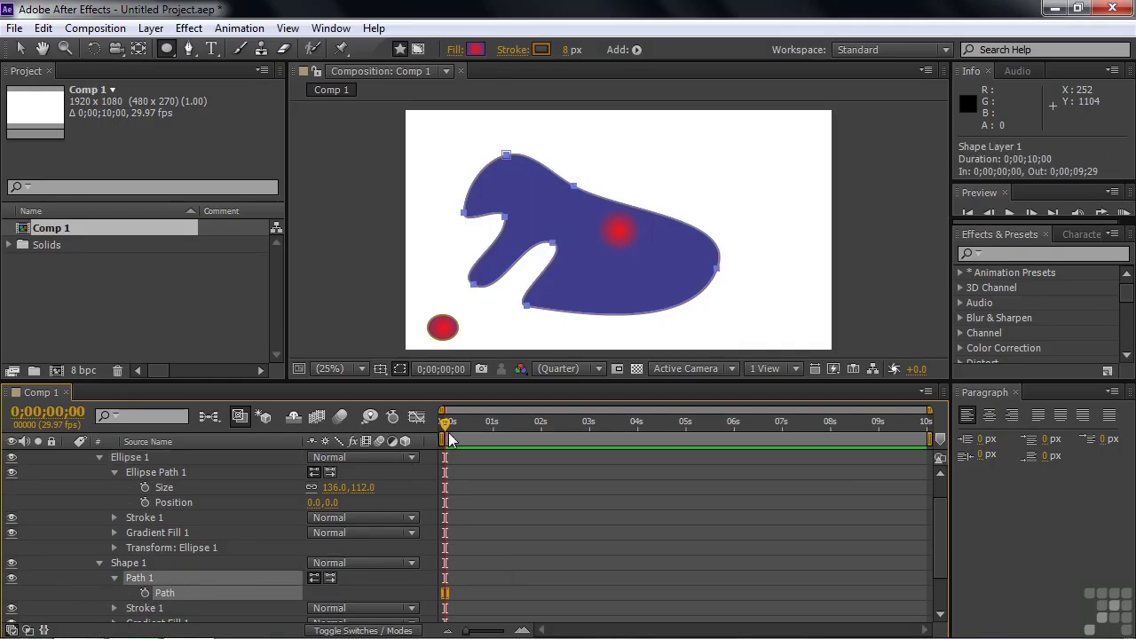
click(145, 593)
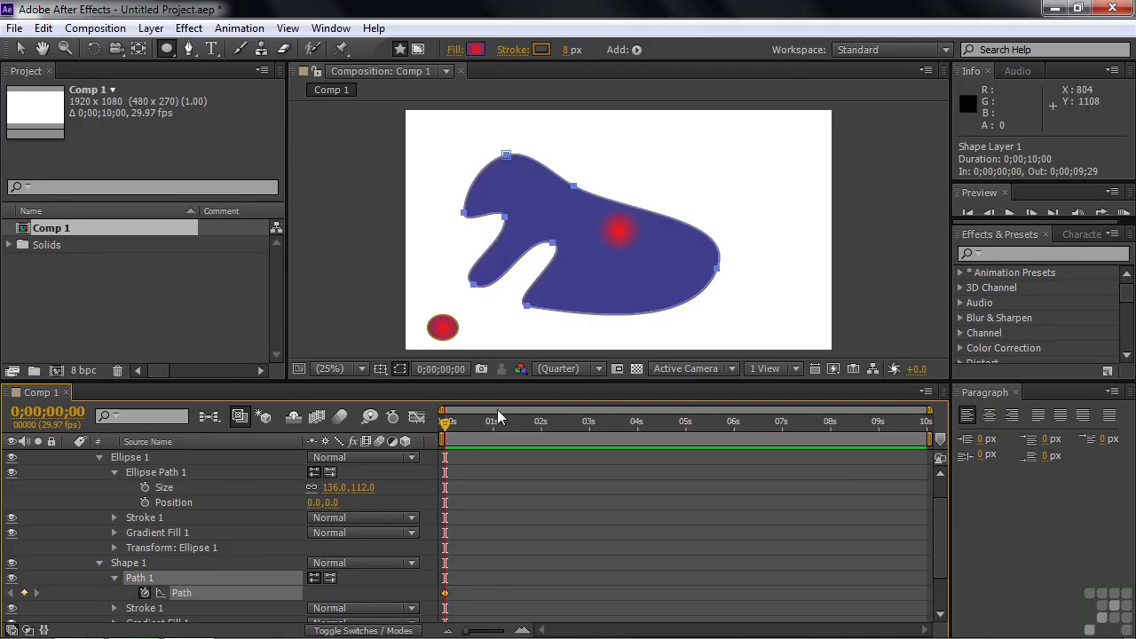
drag(448, 421, 594, 435)
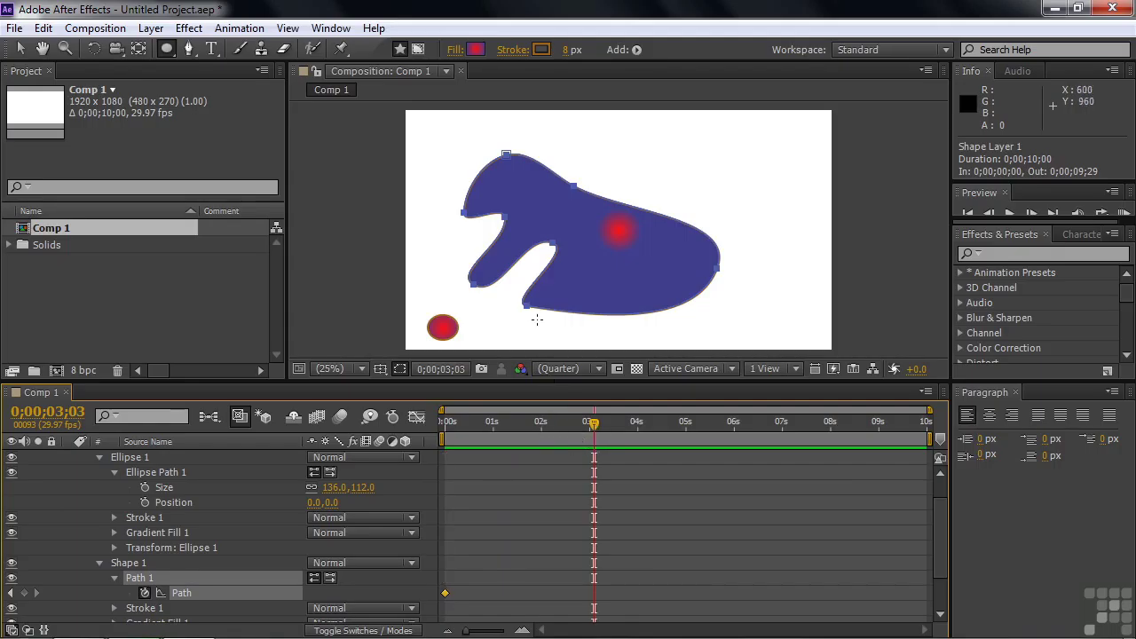
Reshape Shape 1 at 0;00;03;03 by shifting the whole path slightly and moving its lower, left and upper vertices individually.
click(21, 49)
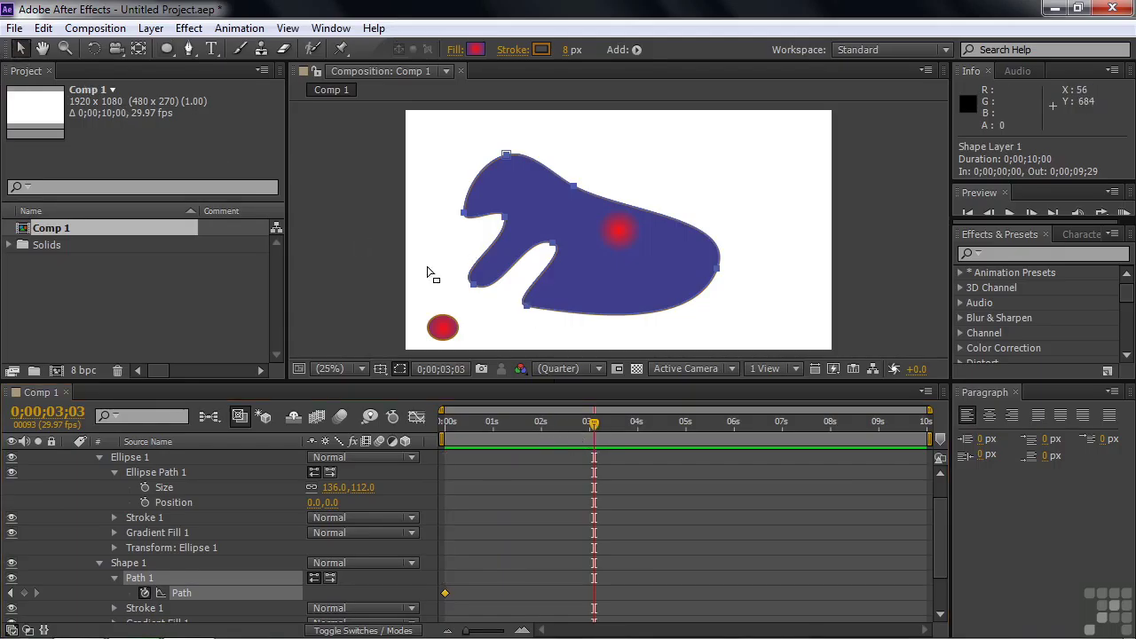
drag(528, 308, 537, 306)
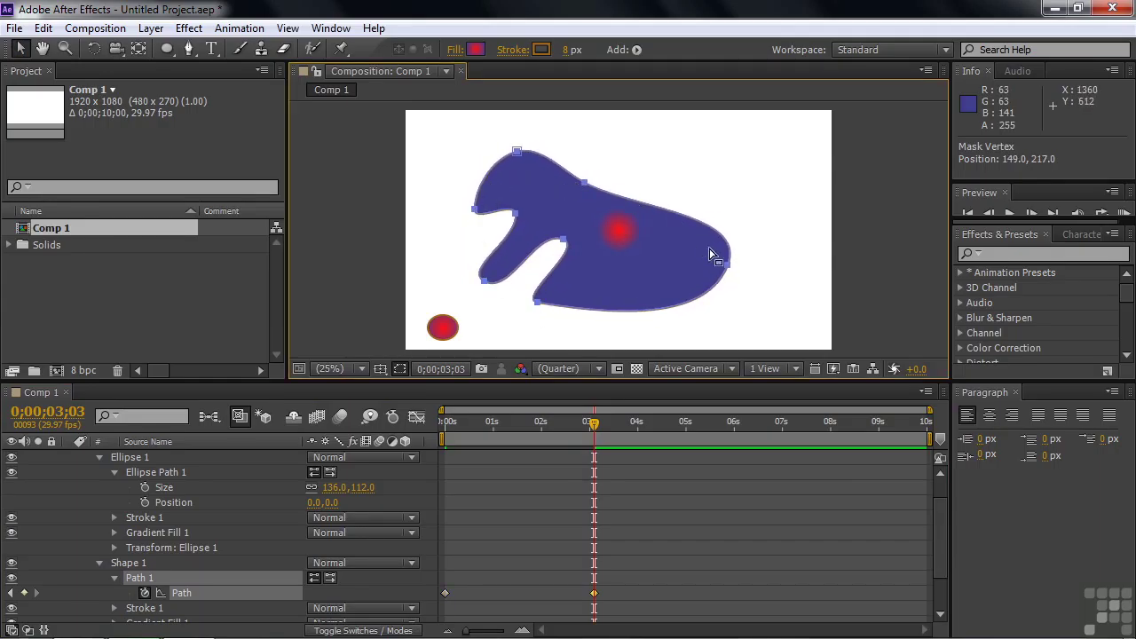
click(129, 564)
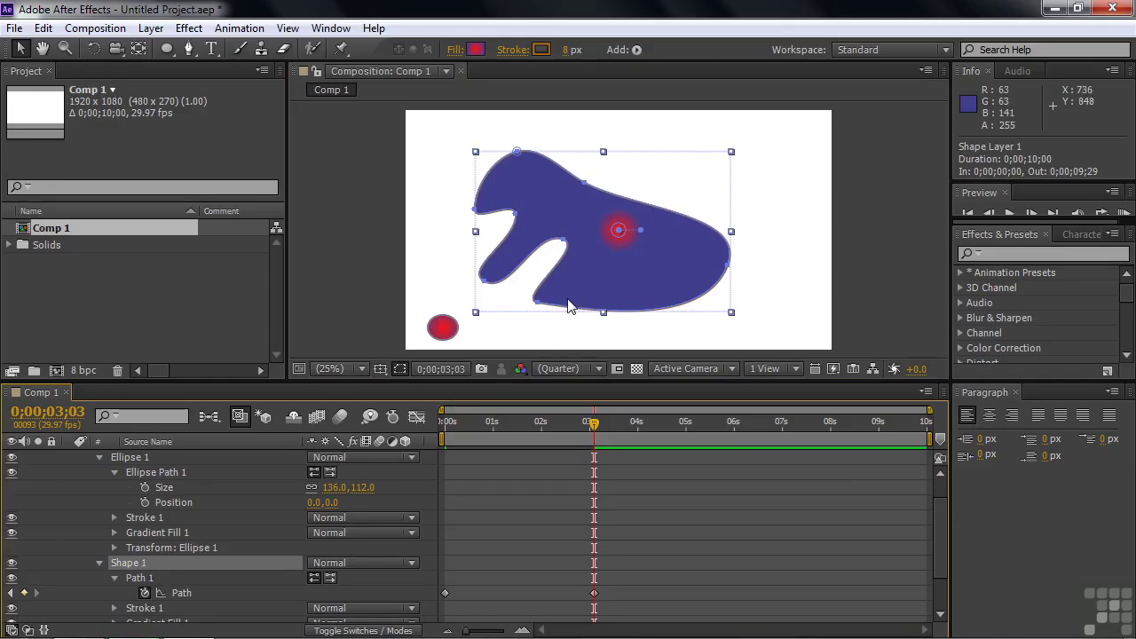
drag(540, 307, 591, 292)
drag(485, 283, 557, 196)
drag(474, 211, 464, 119)
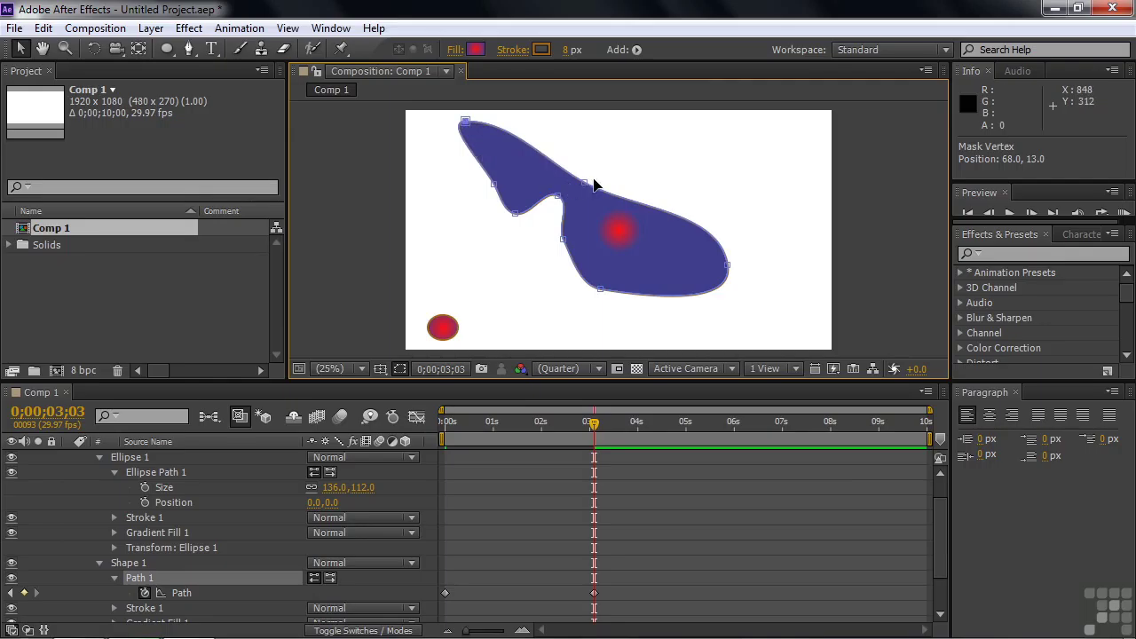
drag(586, 185, 631, 160)
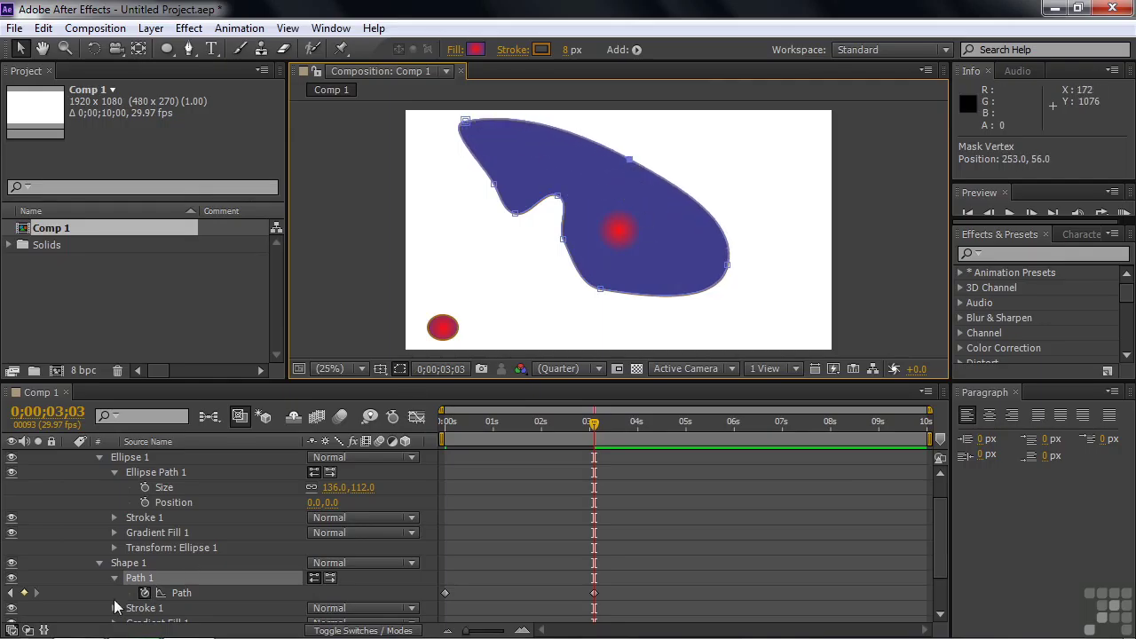
Move the whole Shape Layer 1 to position 1032, 560 and shift Shape 1 alone further right, away from the ellipse.
click(127, 565)
mouse_move(507, 284)
mouse_down()
mouse_move(551, 296)
mouse_move(504, 281)
mouse_up()
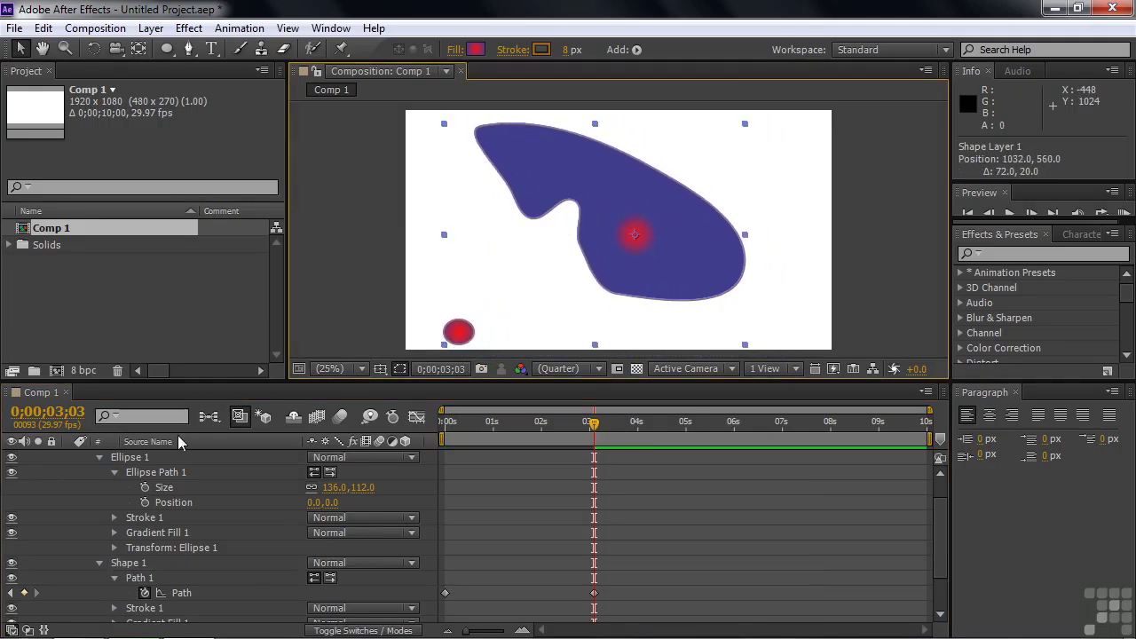
click(133, 565)
drag(548, 203, 580, 201)
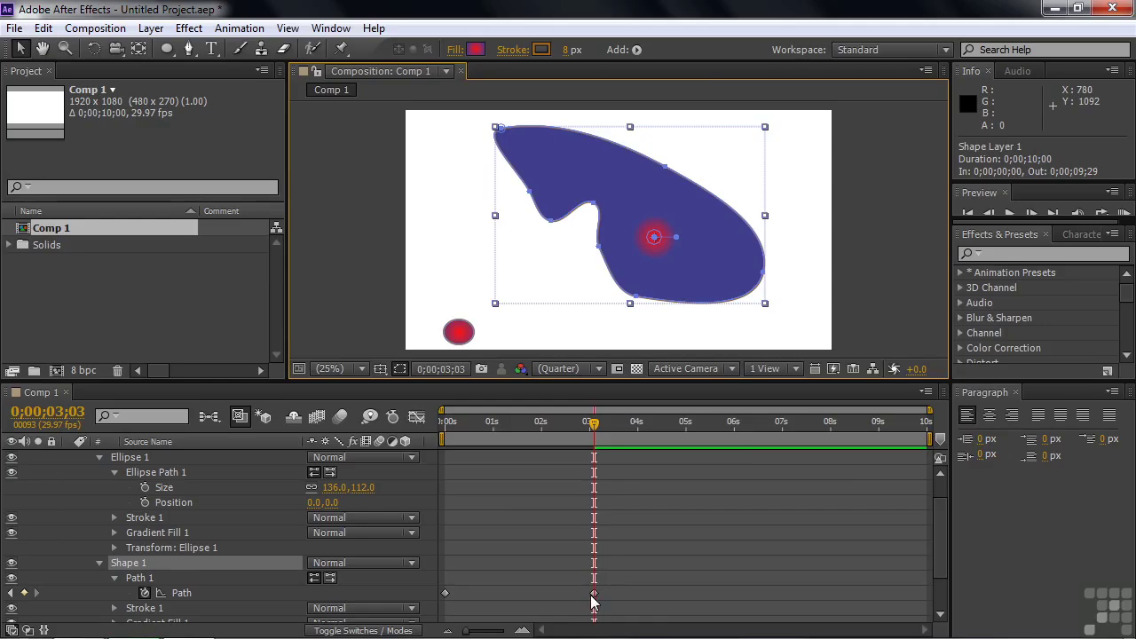
Preview the path animation and reposition the start and end points of Shape 1's radial gradient to spread the red area.
drag(593, 423, 475, 426)
key(space)
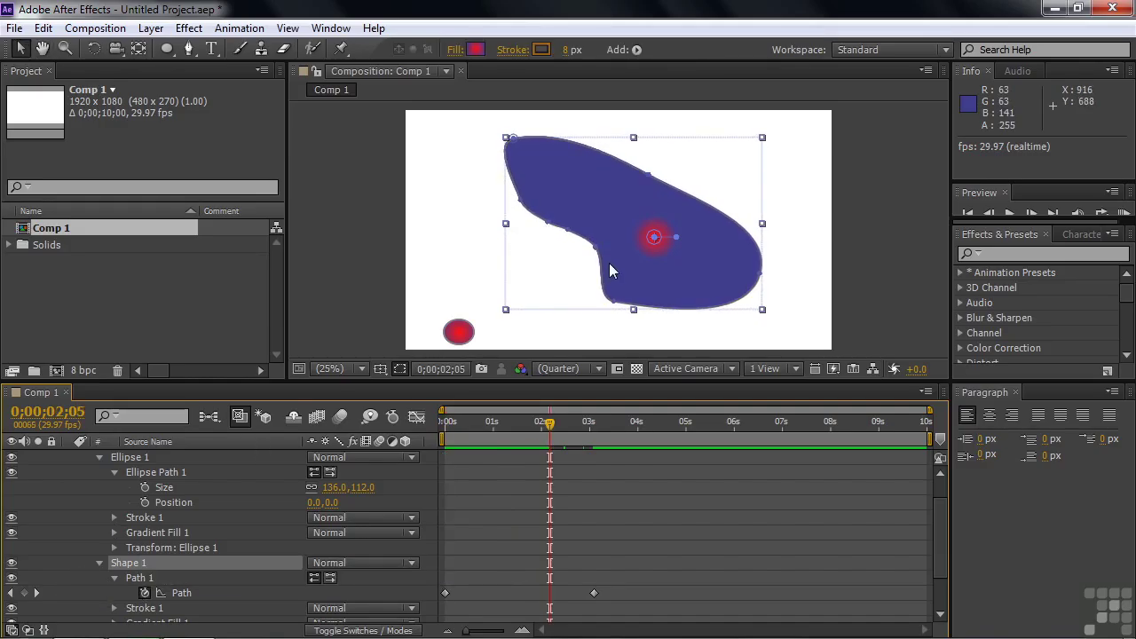
drag(677, 236, 598, 198)
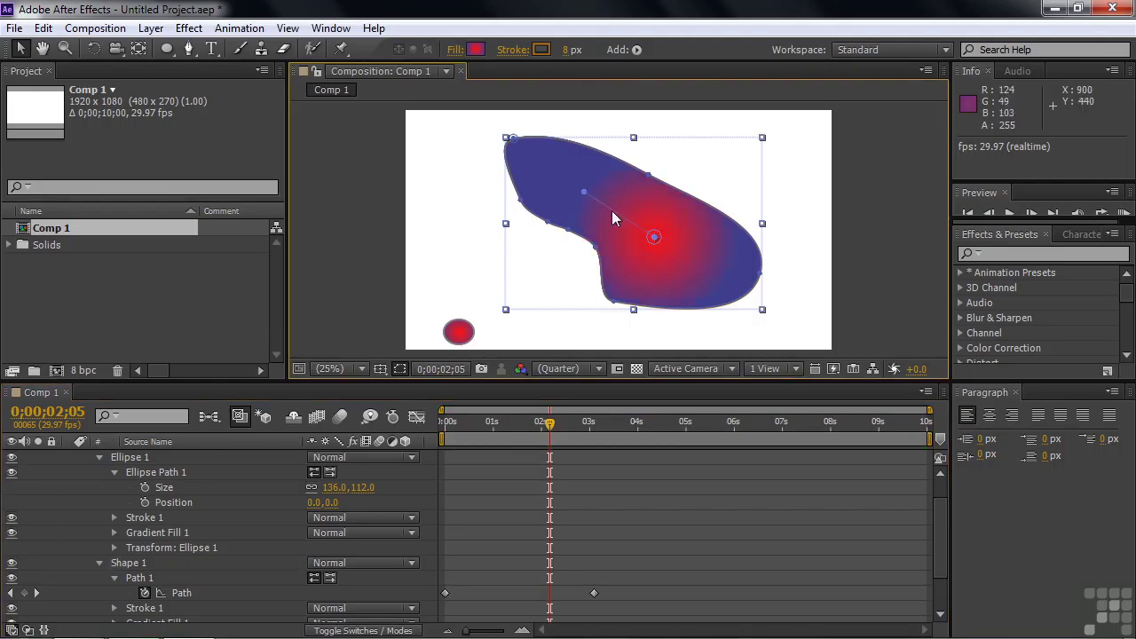
drag(657, 240, 673, 270)
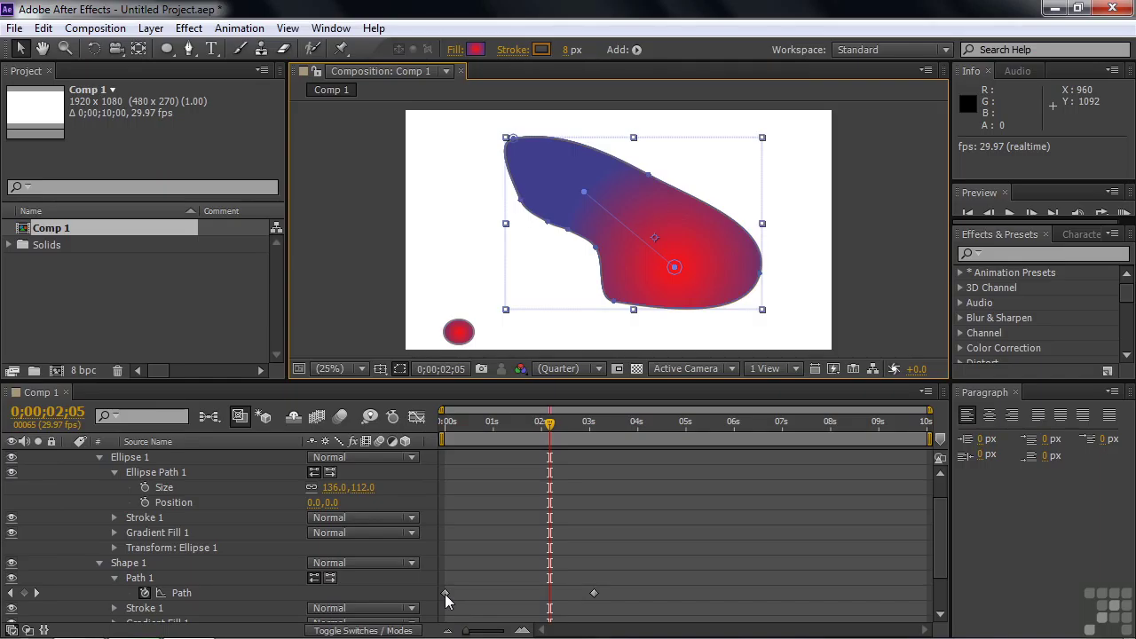
Collapse the properties of Shape Layer 1 and hide the layer.
scroll(942, 554, up, 1)
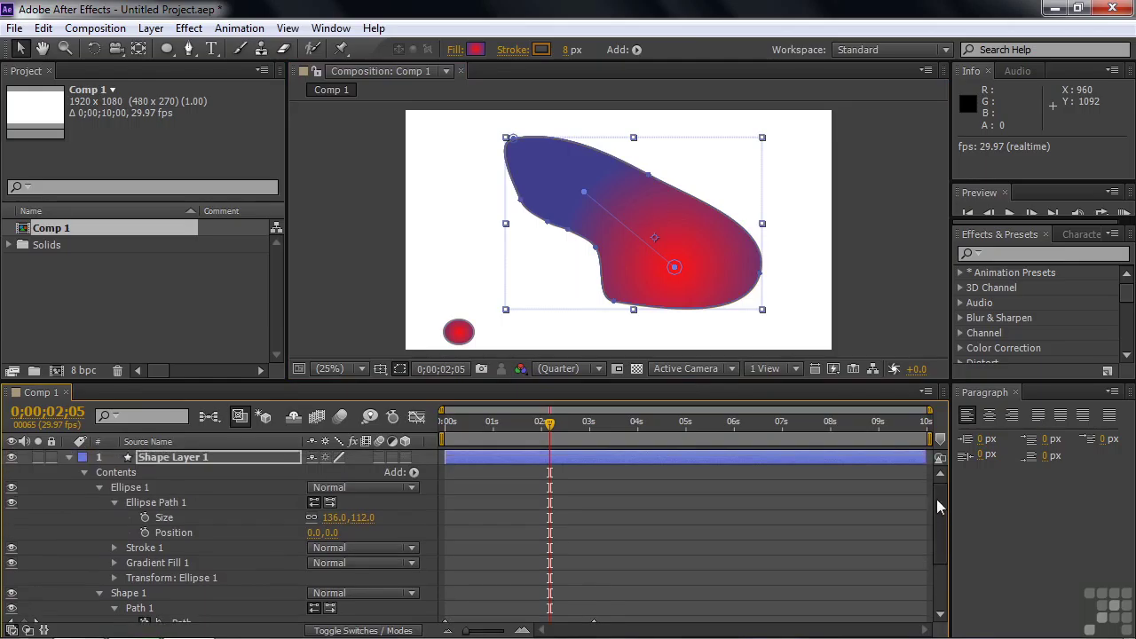
click(70, 459)
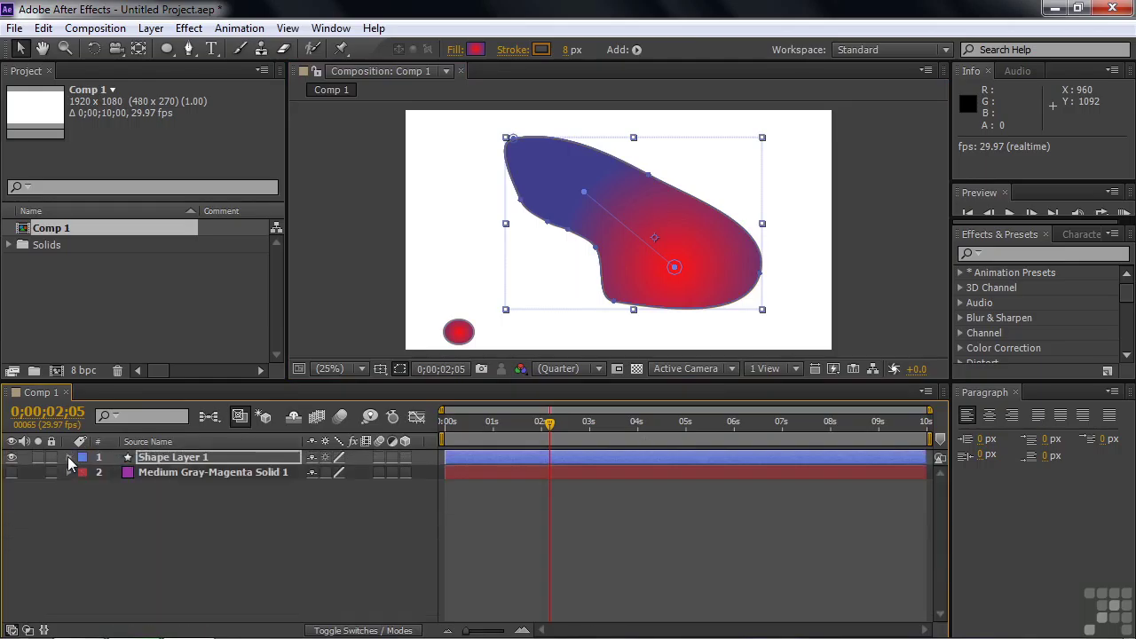
click(12, 458)
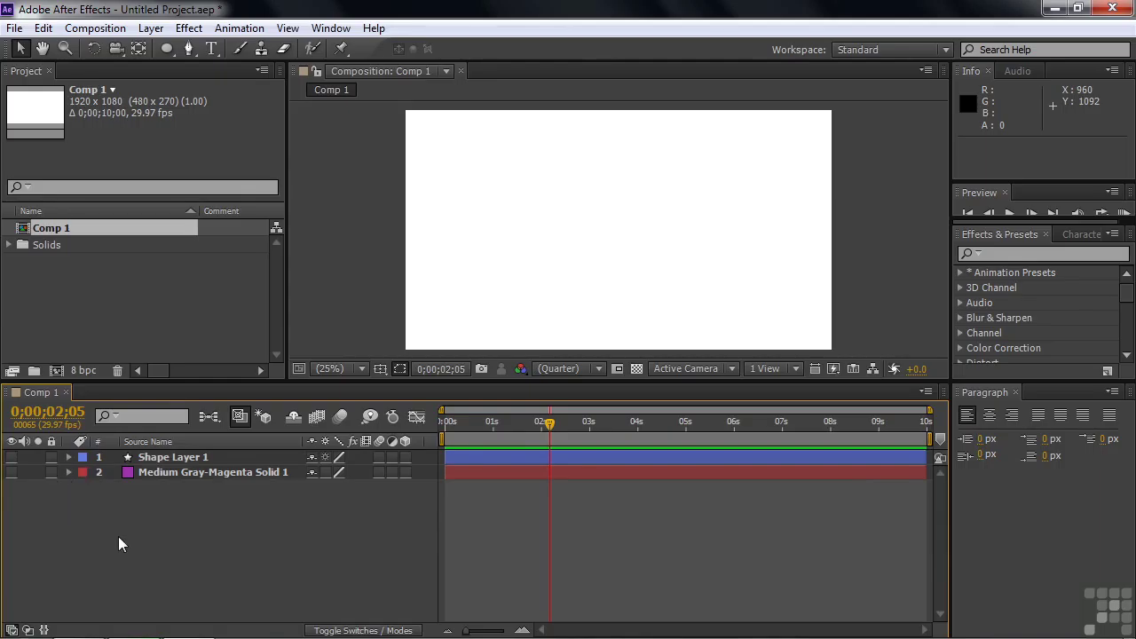
Draw a closed, filled seven-point freeform shape on a new layer using the Pen tool with regular Bezier curves.
click(191, 50)
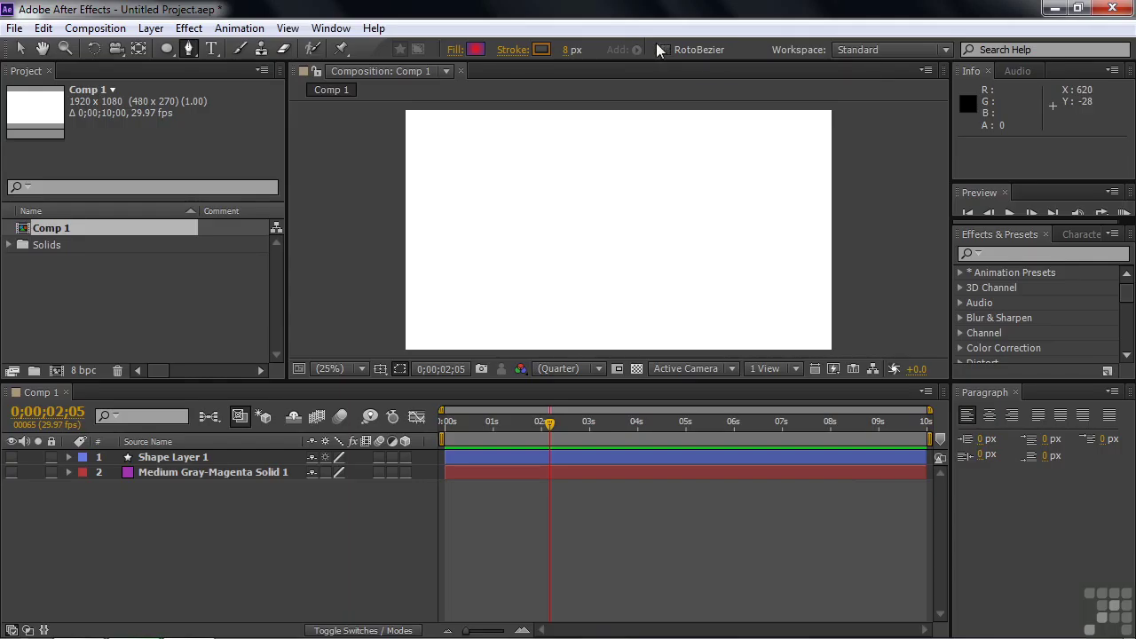
drag(469, 199, 468, 231)
drag(545, 157, 598, 132)
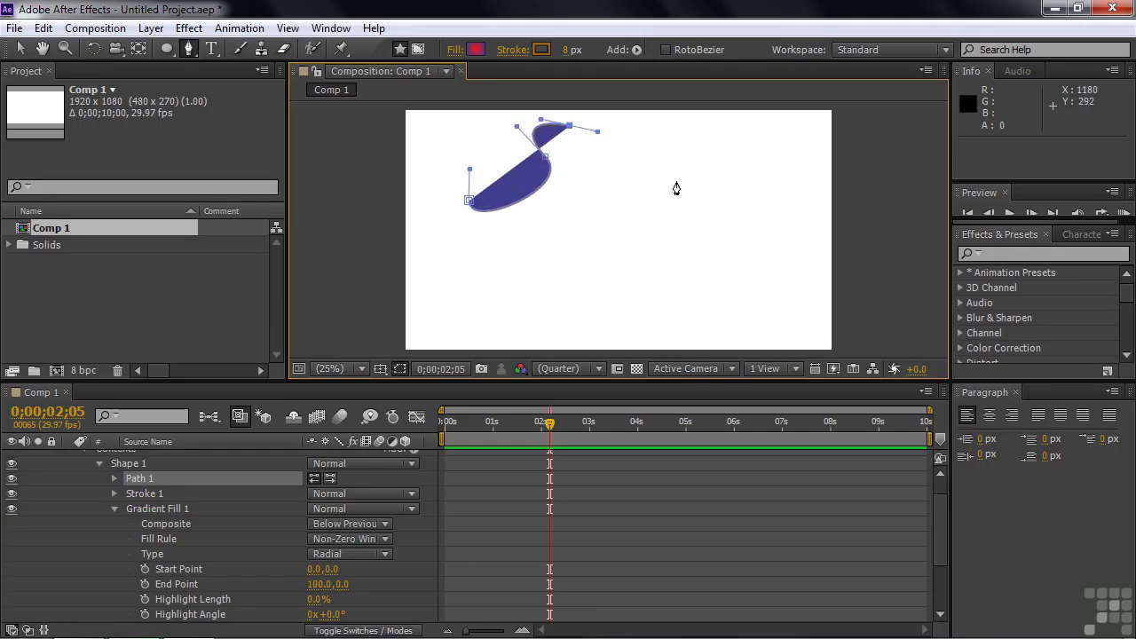
drag(678, 182, 736, 217)
drag(611, 316, 573, 312)
drag(493, 292, 451, 310)
drag(445, 270, 438, 252)
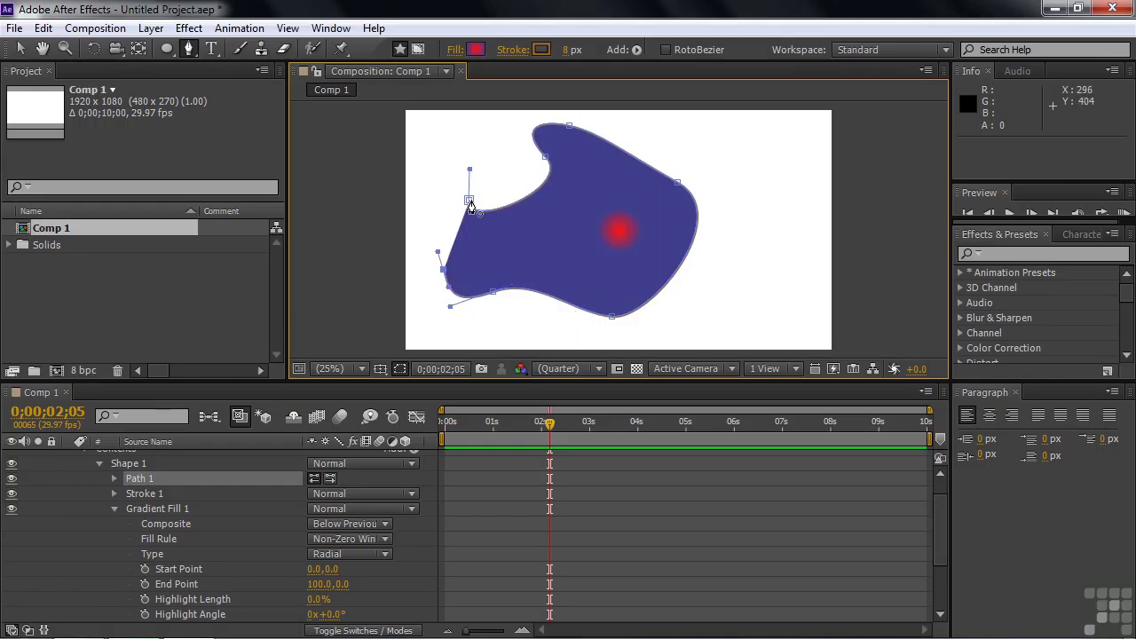
click(469, 201)
Reshape the Bezier path's left end by moving its upper-left vertex and adjusting the direction handles of the lower-left vertices.
mouse_move(471, 174)
mouse_down()
mouse_move(451, 170)
mouse_move(435, 203)
mouse_move(469, 183)
mouse_up()
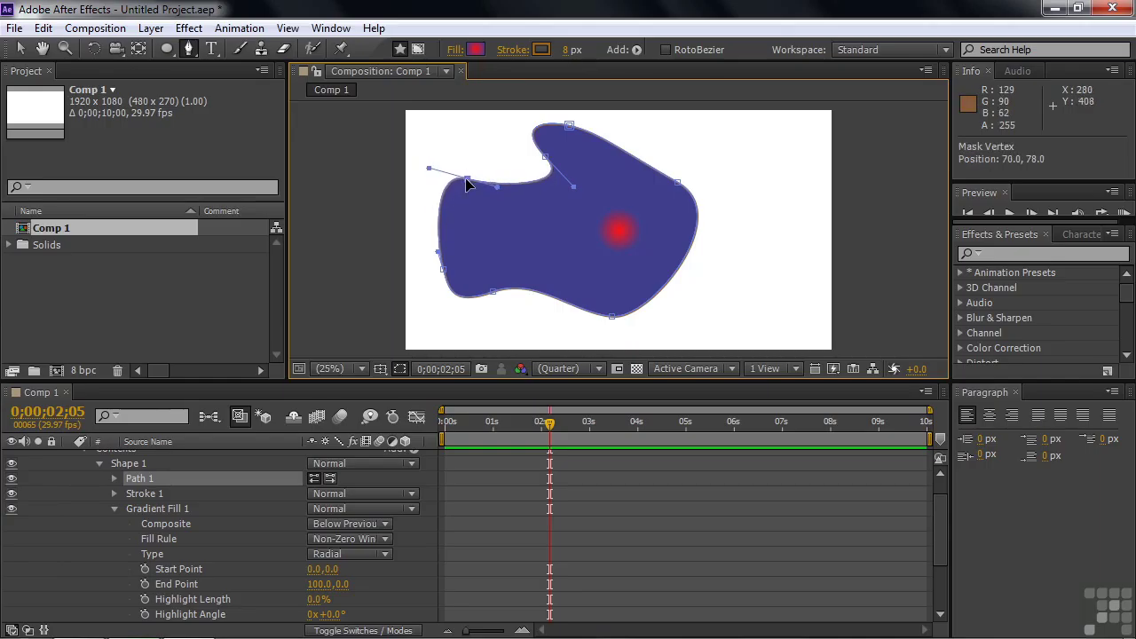
click(438, 259)
drag(439, 254, 427, 252)
mouse_move(452, 307)
mouse_down()
mouse_move(465, 322)
mouse_move(447, 308)
mouse_up()
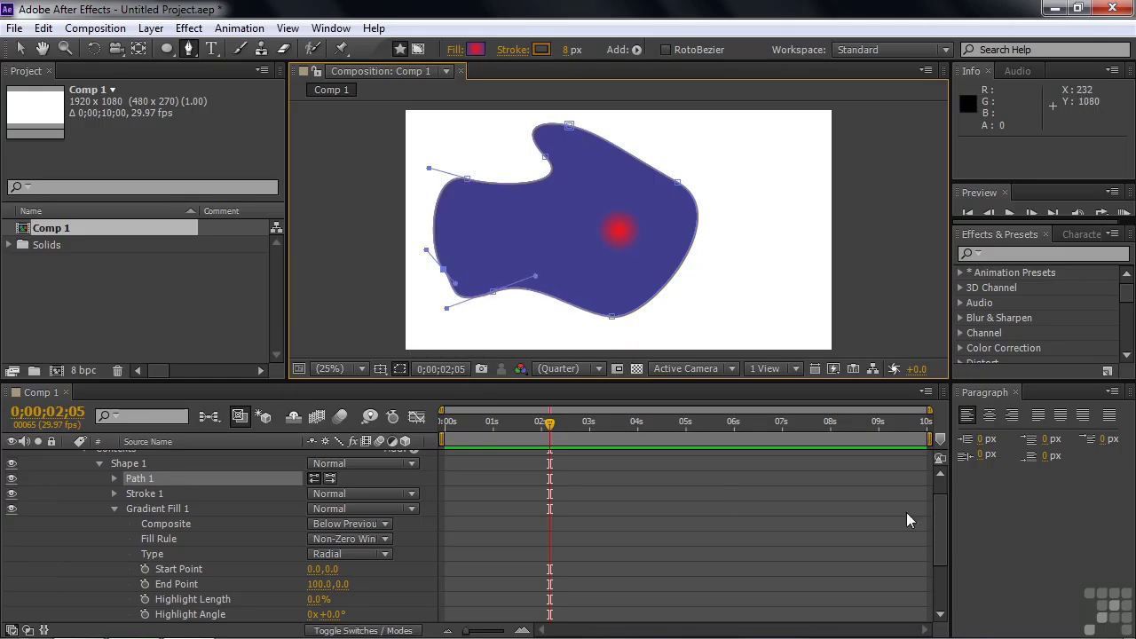
Hide and collapse Shape Layer 2, and make Shape Layer 1 visible and selected.
drag(947, 548, 937, 519)
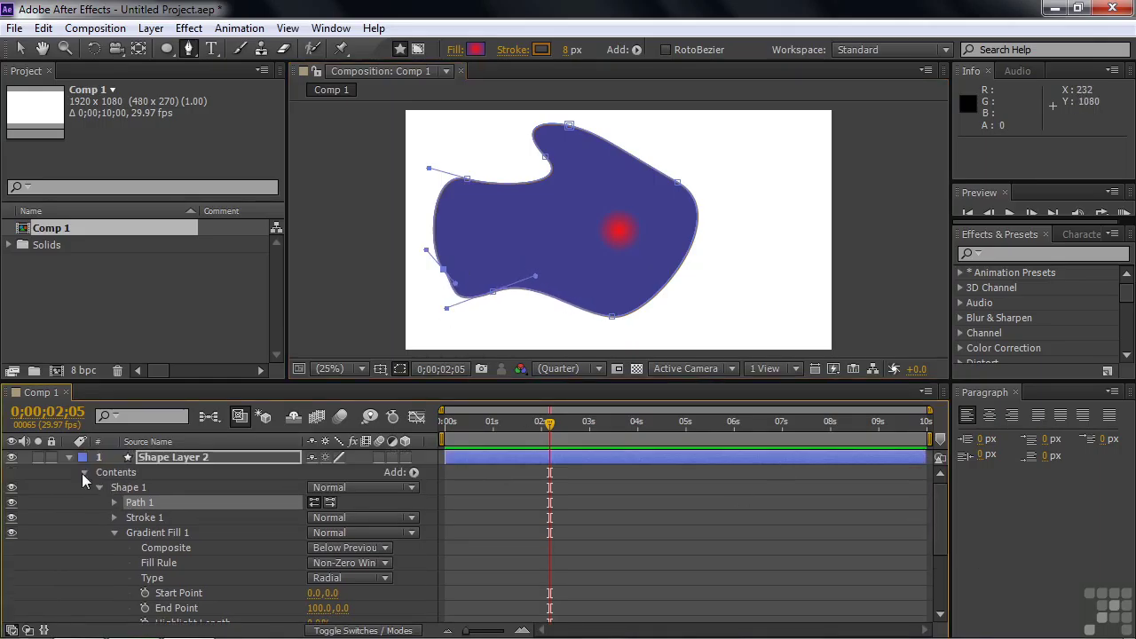
click(12, 457)
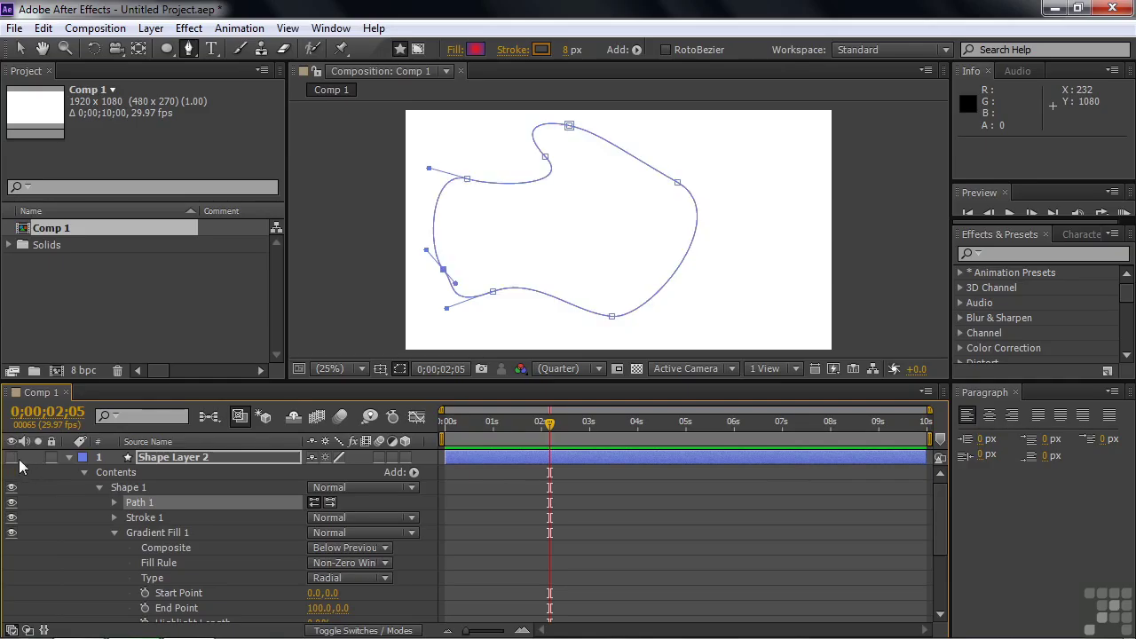
click(68, 458)
click(80, 473)
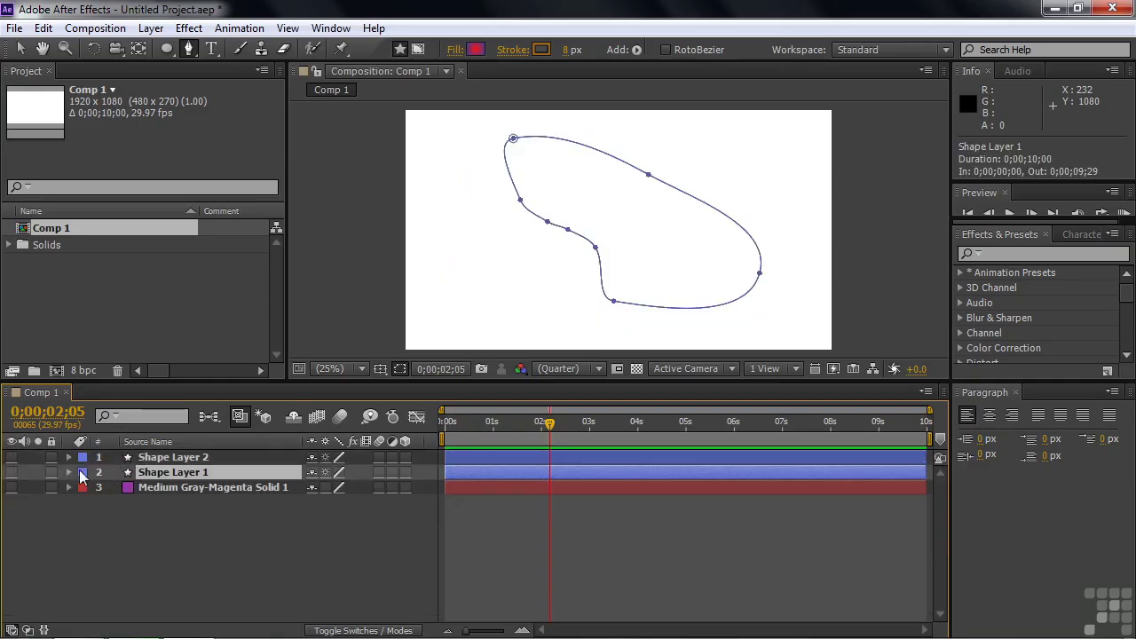
click(12, 473)
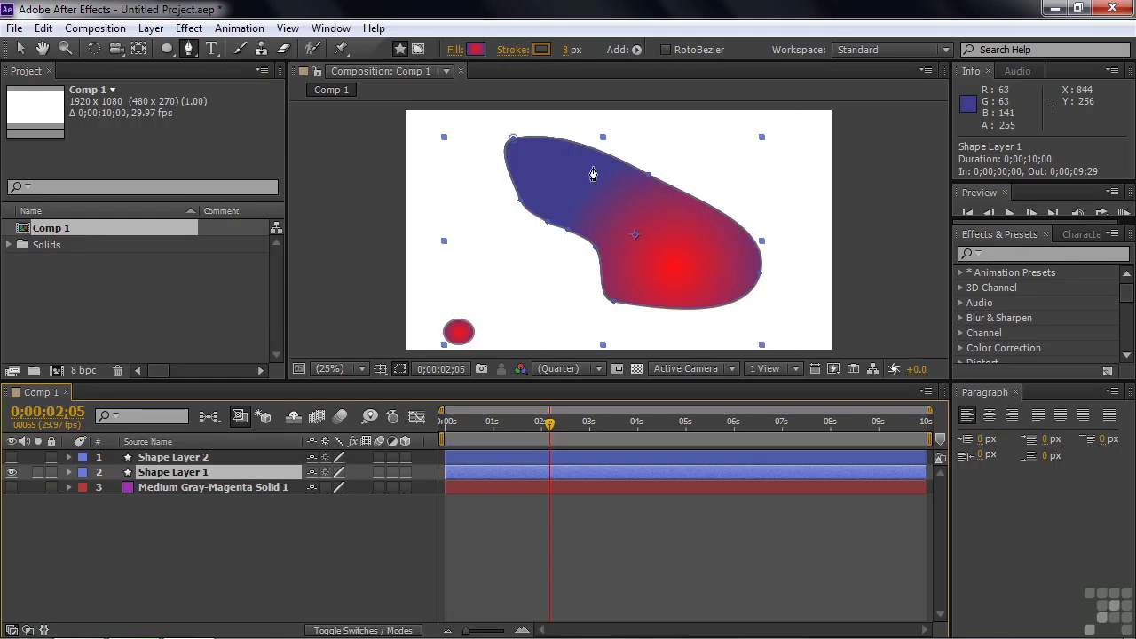
Reshape Shape Layer 1's RotoBezier path by nudging its upper-edge vertex and moving two left-side vertices outward.
drag(650, 171, 652, 168)
drag(521, 203, 523, 238)
click(544, 227)
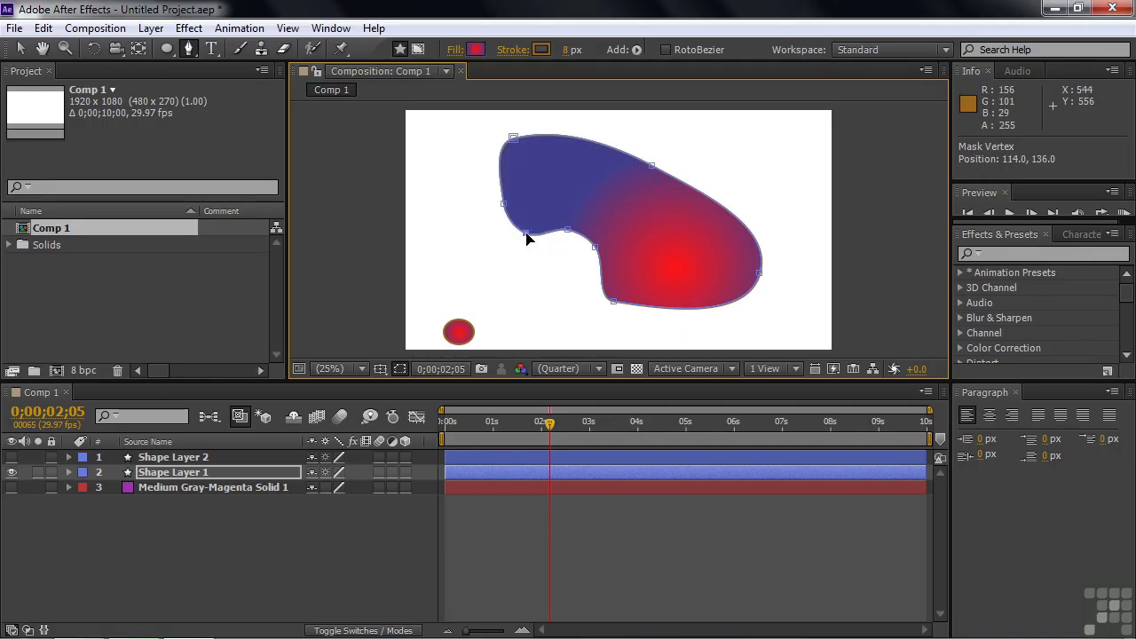
Nudge the RotoBezier path's lower-left vertex and set its tension to about 1%, and the inner-bend vertex's tension to 0%.
click(192, 51)
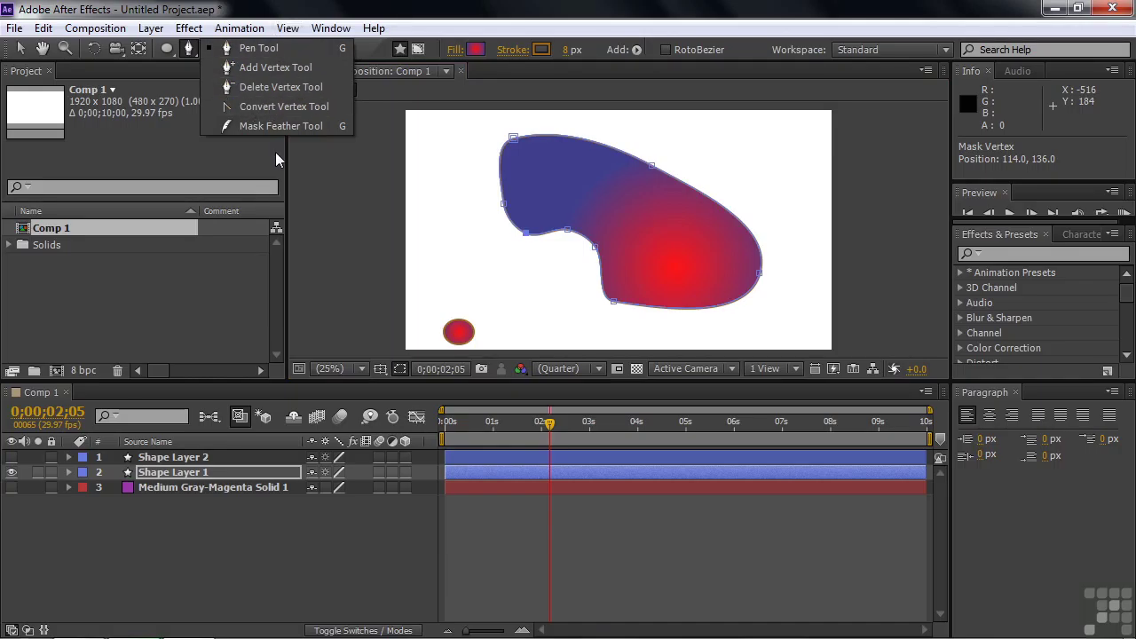
click(524, 236)
drag(524, 236, 520, 235)
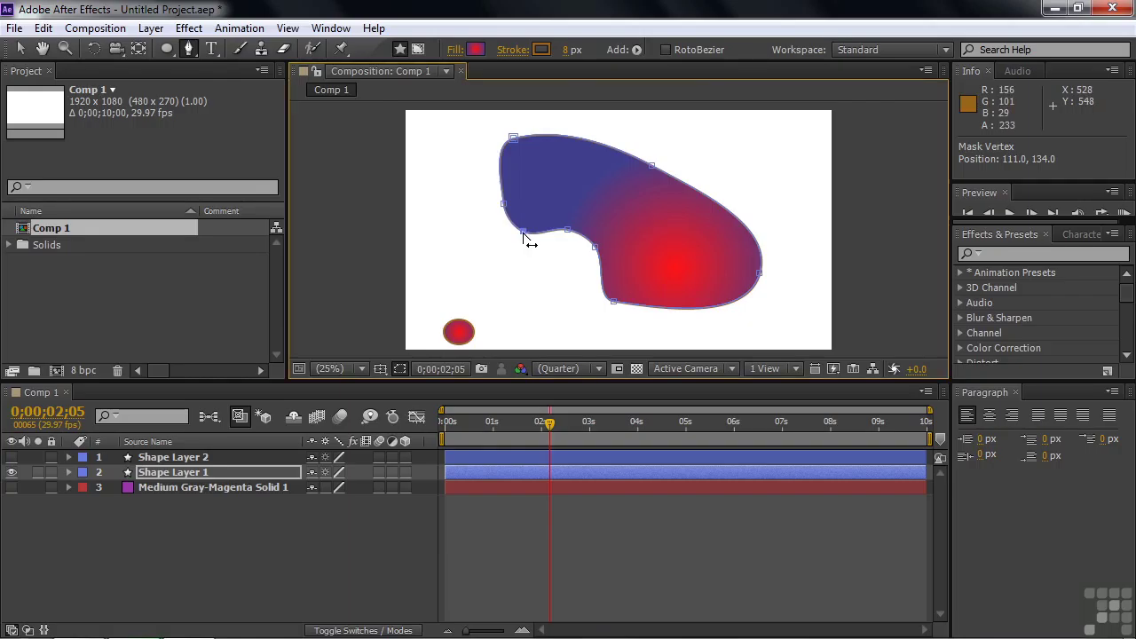
drag(526, 240, 602, 271)
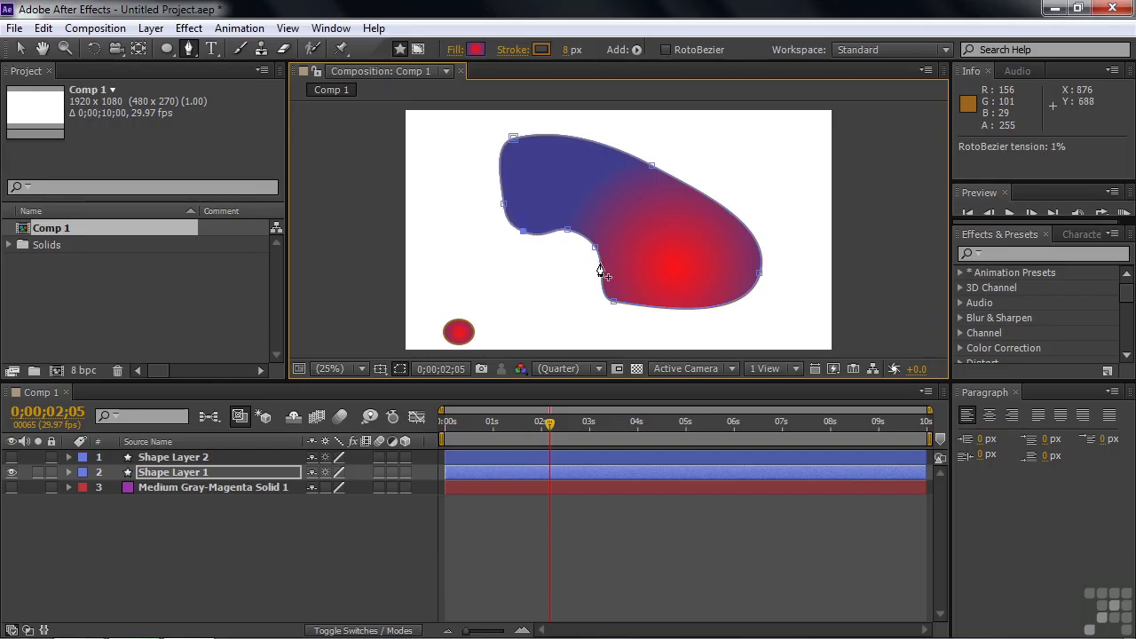
drag(570, 235, 605, 244)
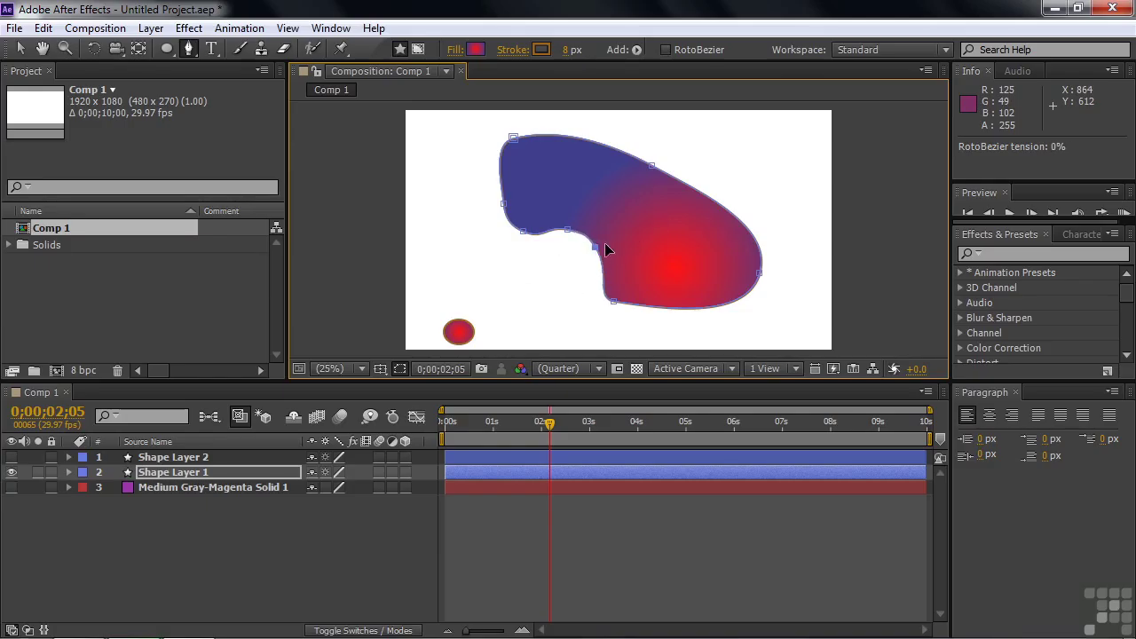